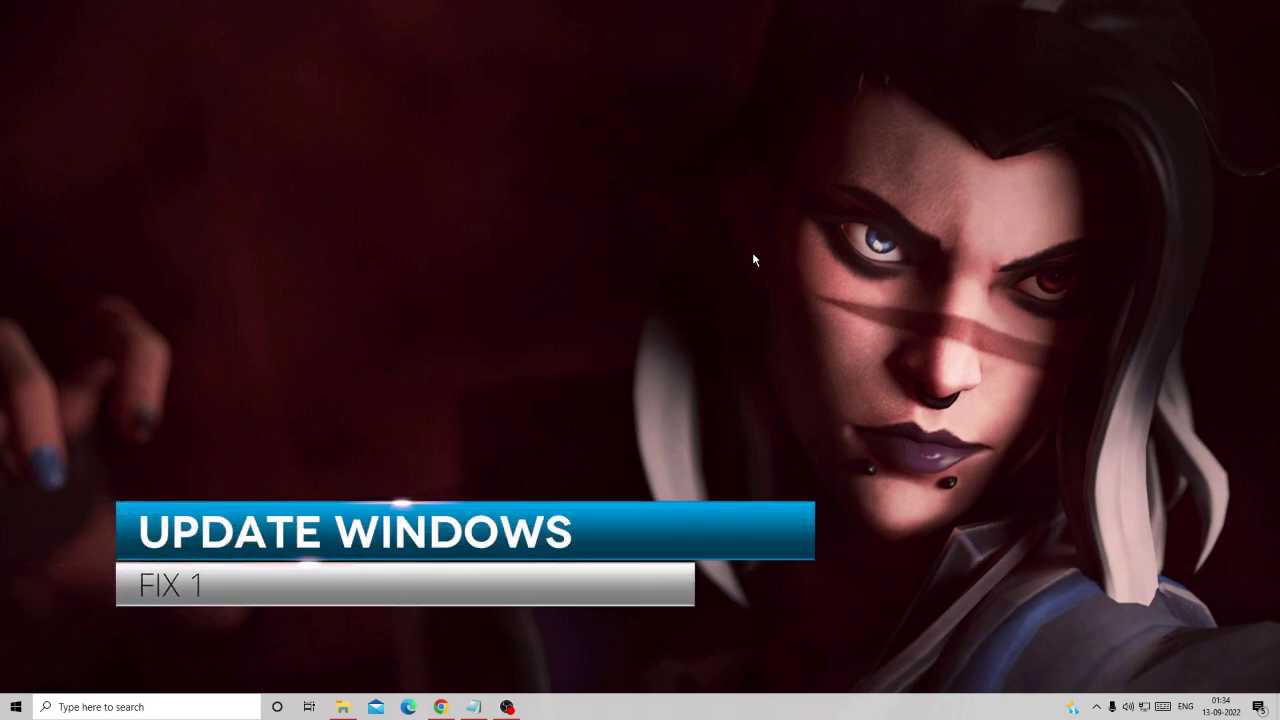
Search 'UPDATE', open Windows Update settings and check for updates until up to date
{"action": "left_click", "coordinate": [122, 707]}
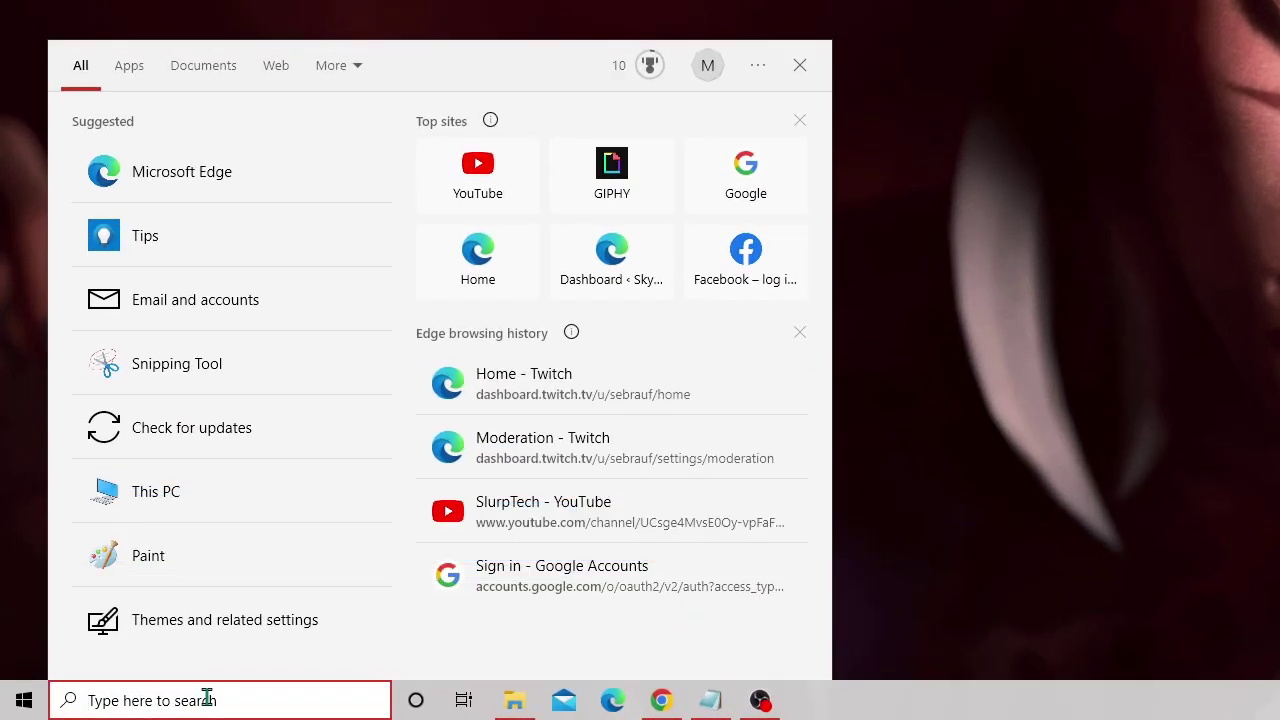
{"action": "type", "text": "U"}
{"action": "type", "text": "PDATE"}
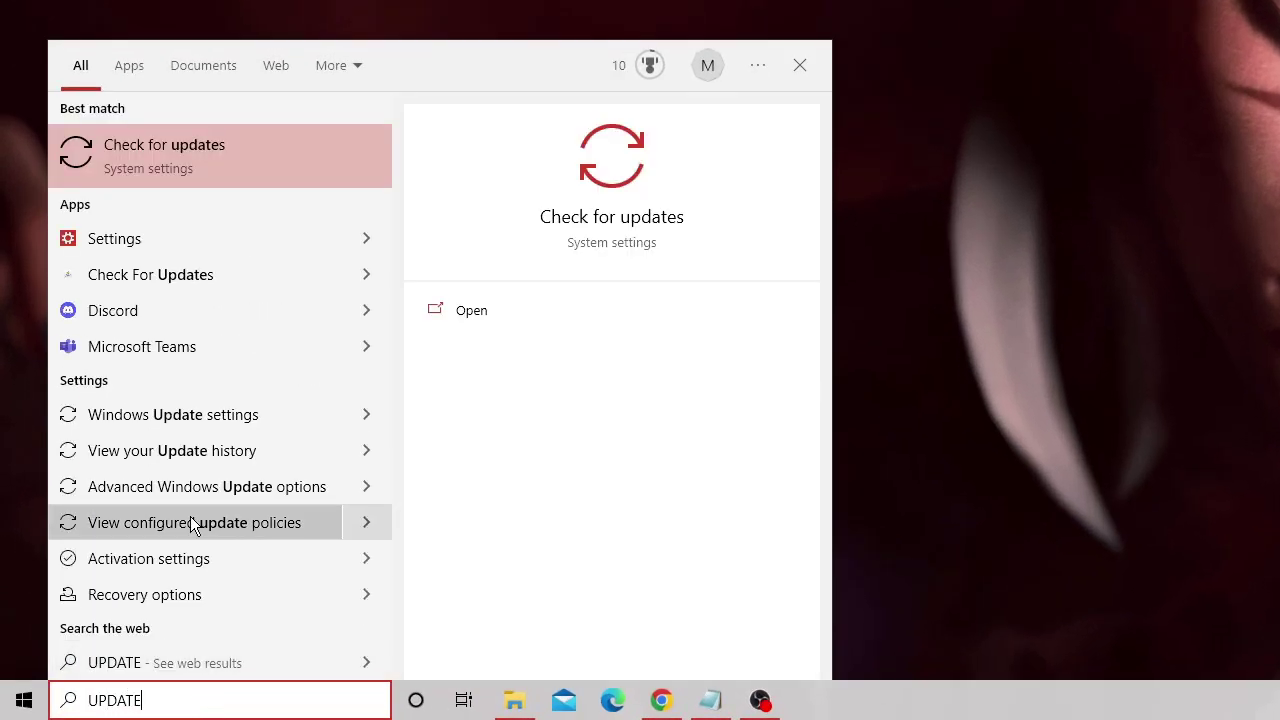
{"action": "left_click", "coordinate": [238, 157]}
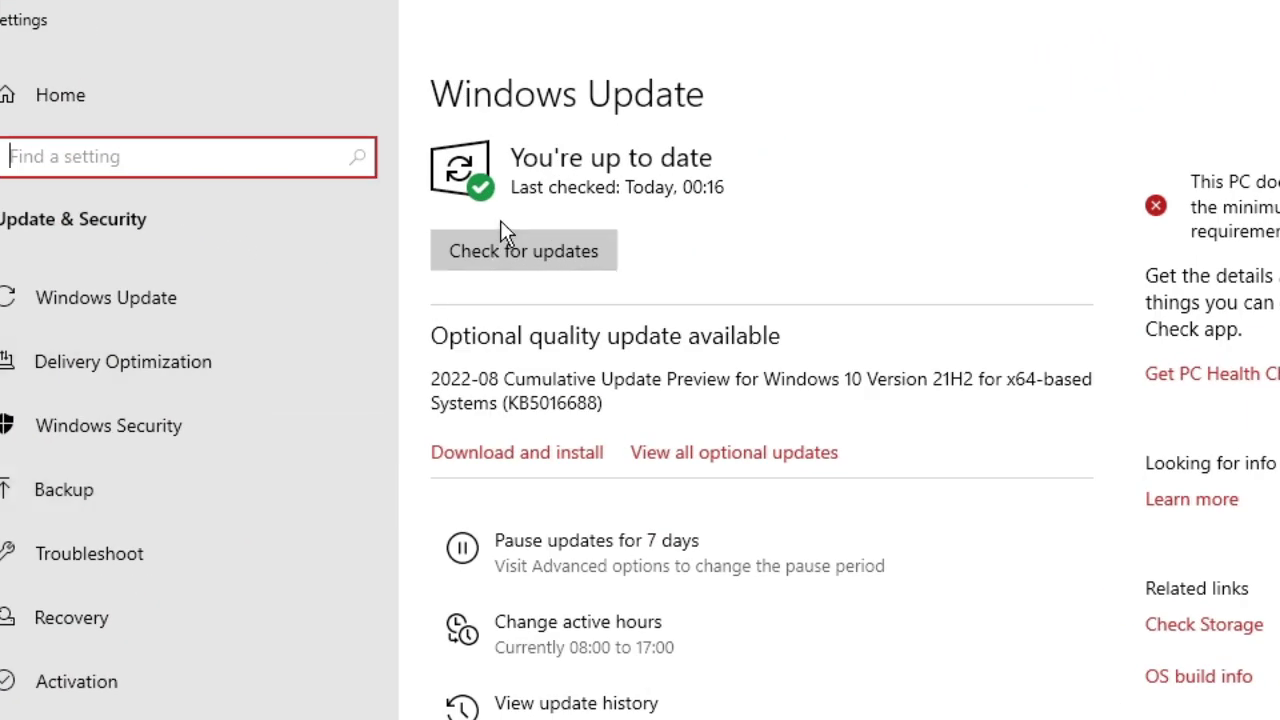
{"action": "left_click", "coordinate": [537, 252]}
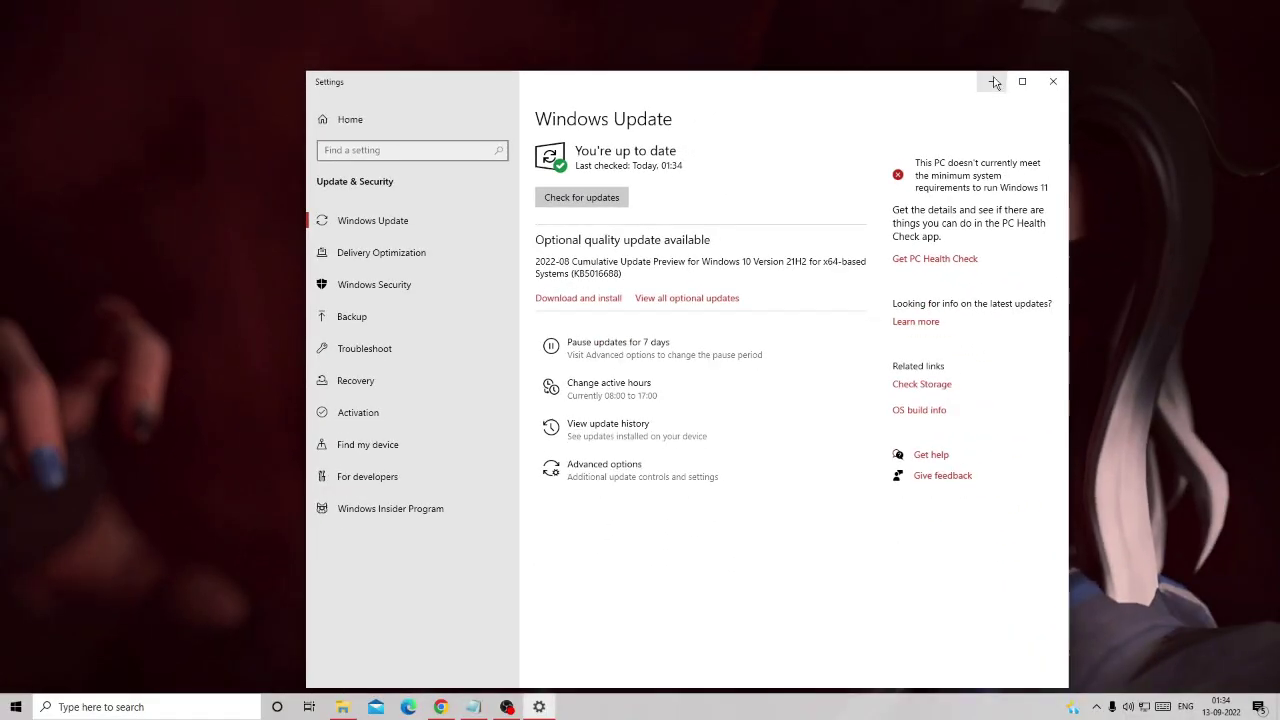
Minimize Settings and show the hidden notification-area icons, including AMD Software
{"action": "left_click", "coordinate": [991, 88]}
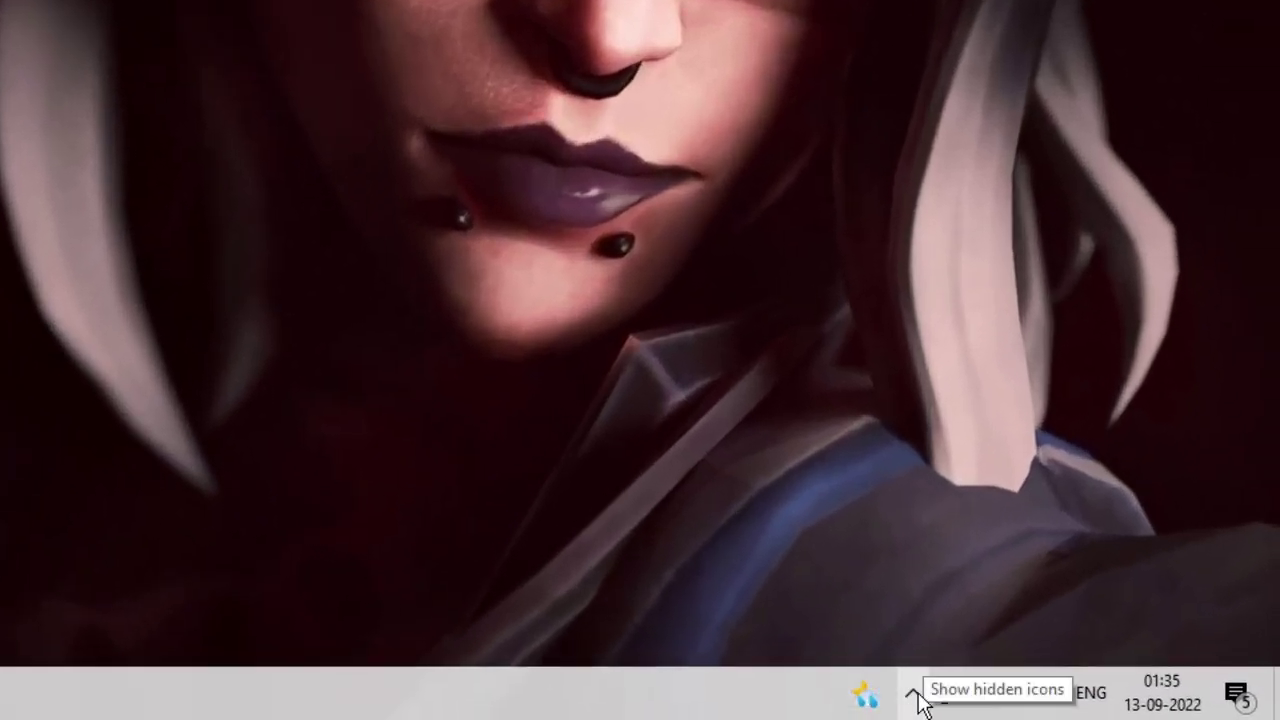
{"action": "left_click", "coordinate": [914, 694]}
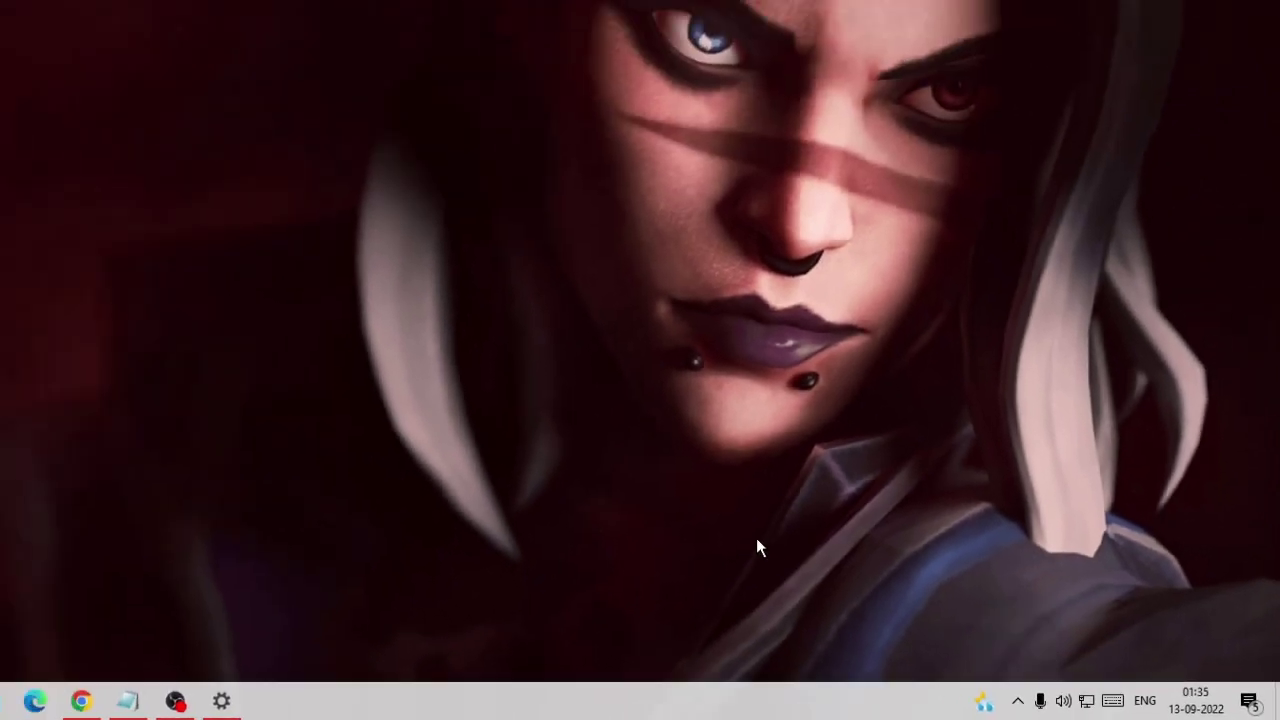
{"action": "left_click", "coordinate": [272, 702]}
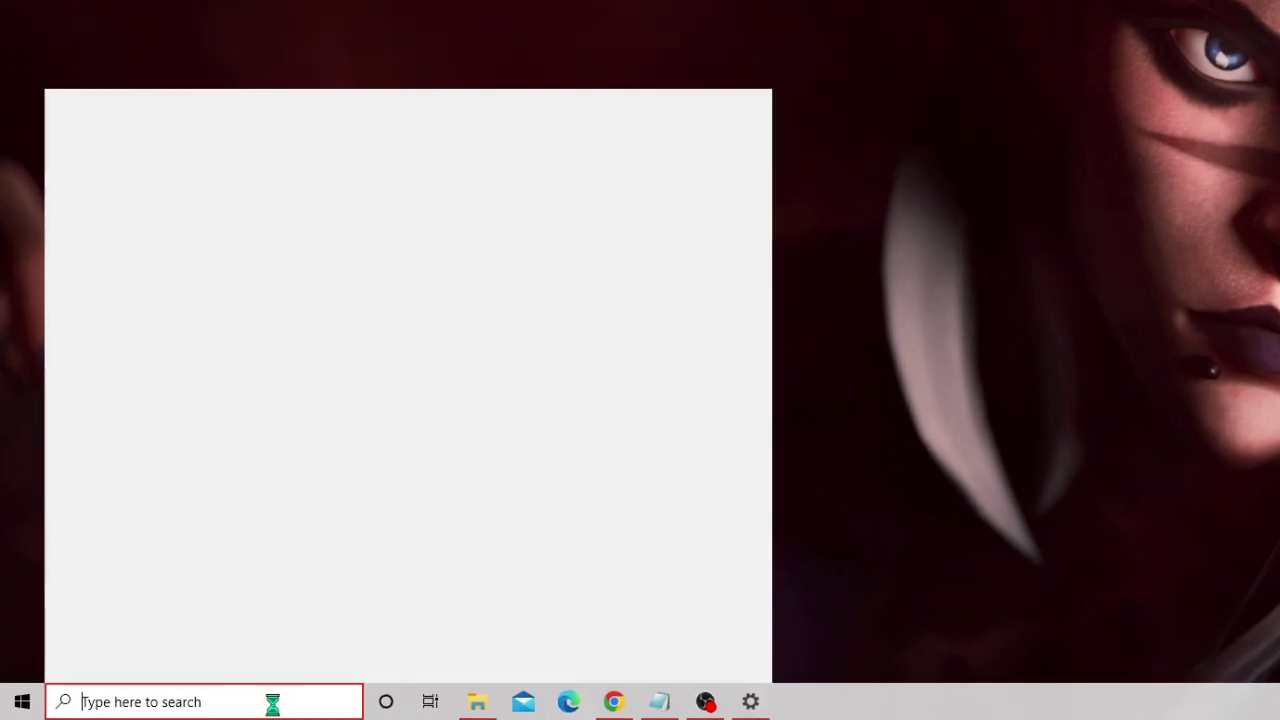
{"action": "type", "text": "A"}
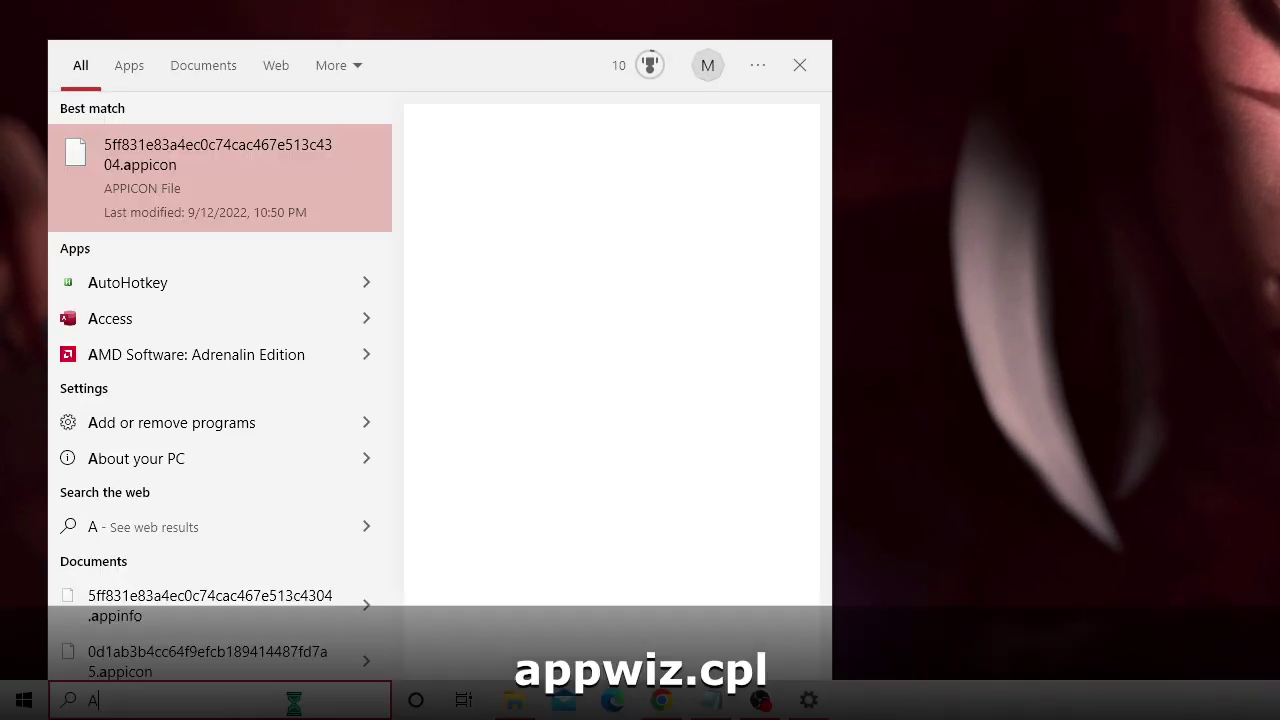
{"action": "type", "text": "PPWIZ"}
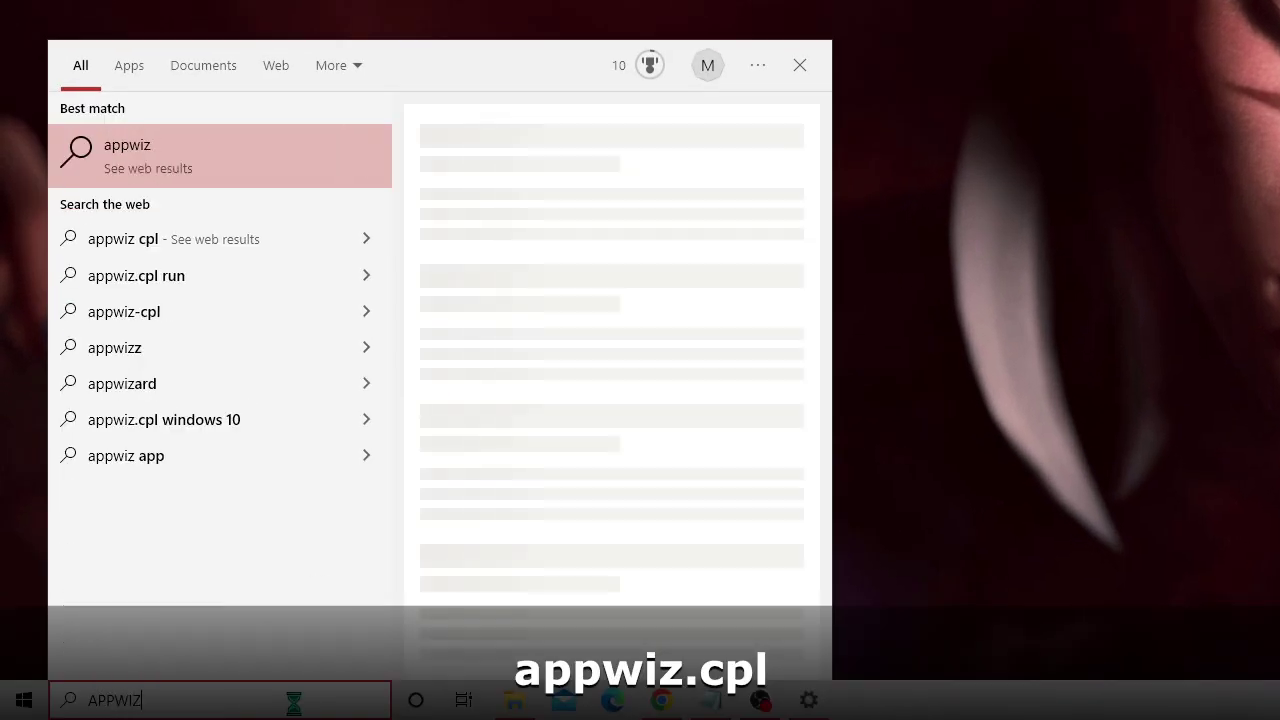
{"action": "type", "text": ".CPL"}
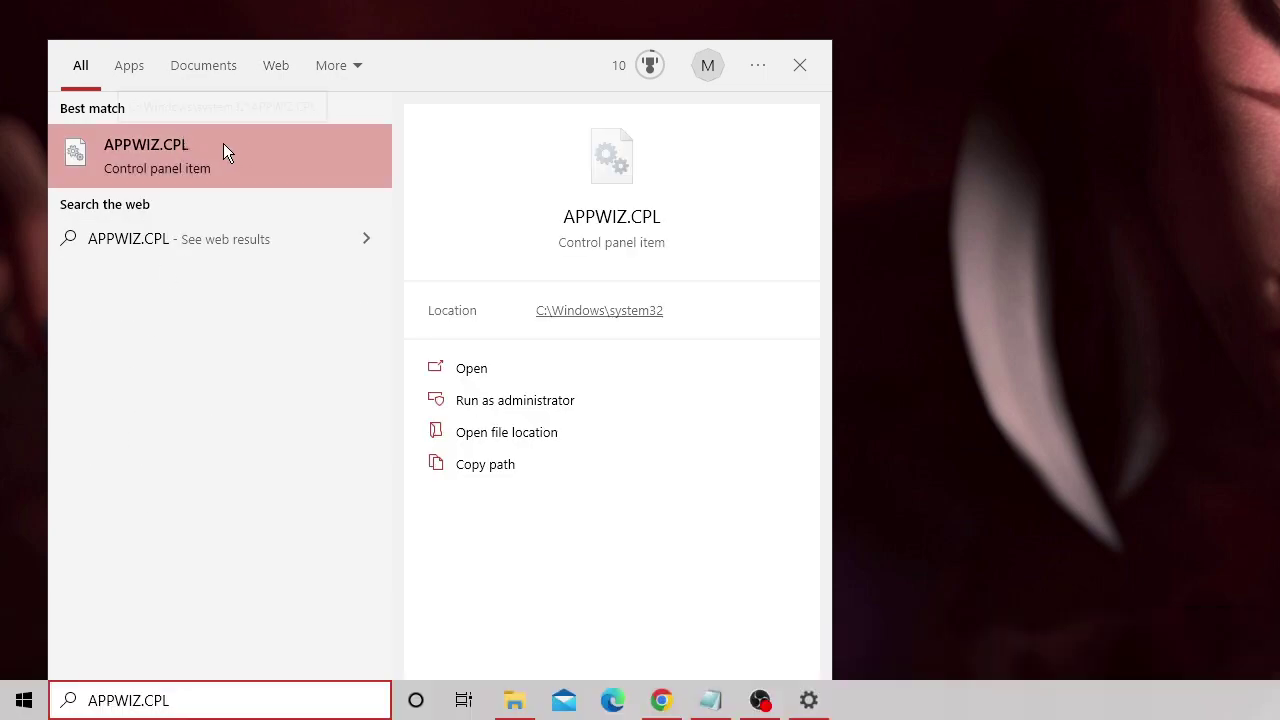
{"action": "left_click", "coordinate": [226, 147]}
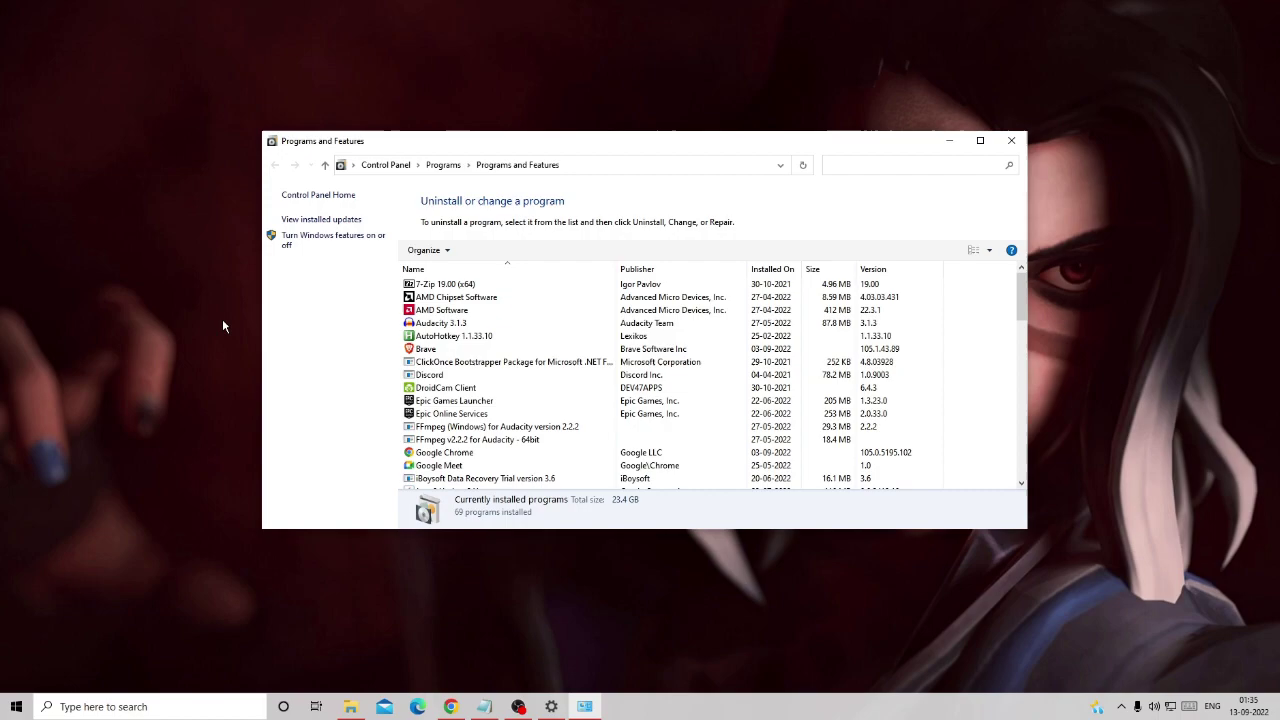
{"action": "left_click", "coordinate": [445, 298]}
{"action": "scroll", "coordinate": [461, 335], "scroll_direction": "down", "scroll_amount": 2}
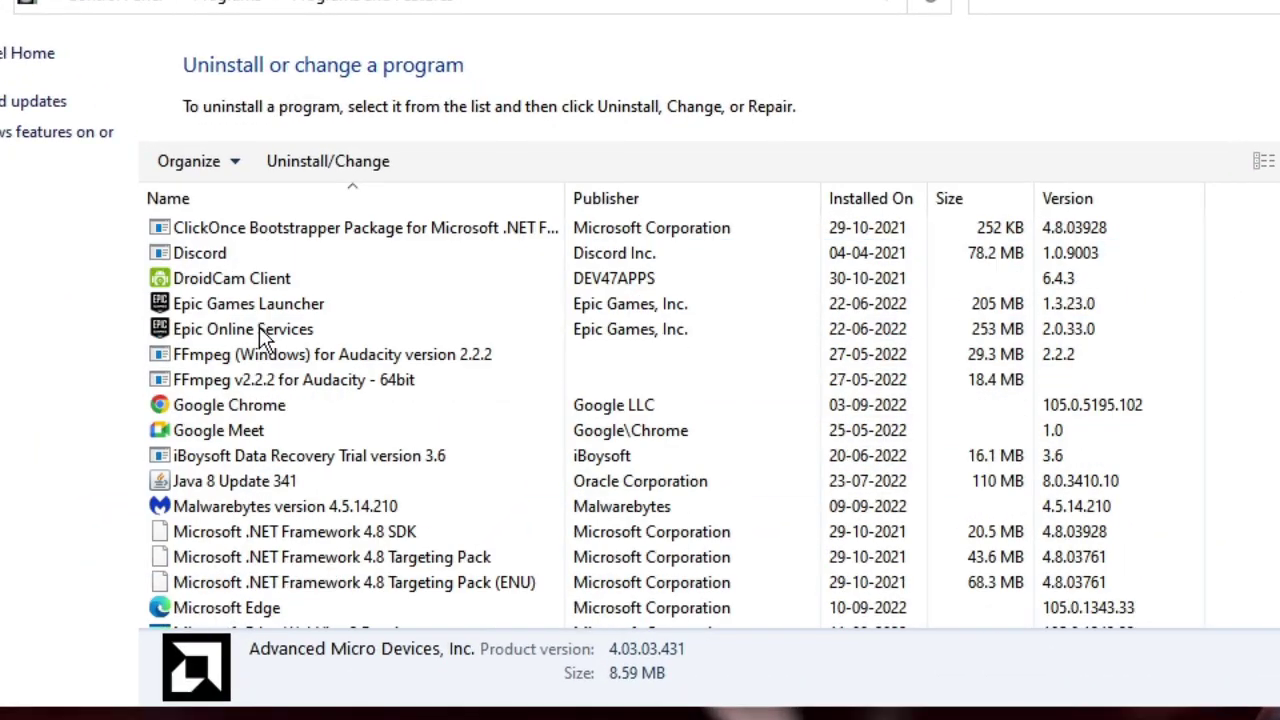
{"action": "scroll", "coordinate": [259, 327], "scroll_direction": "down", "scroll_amount": 1}
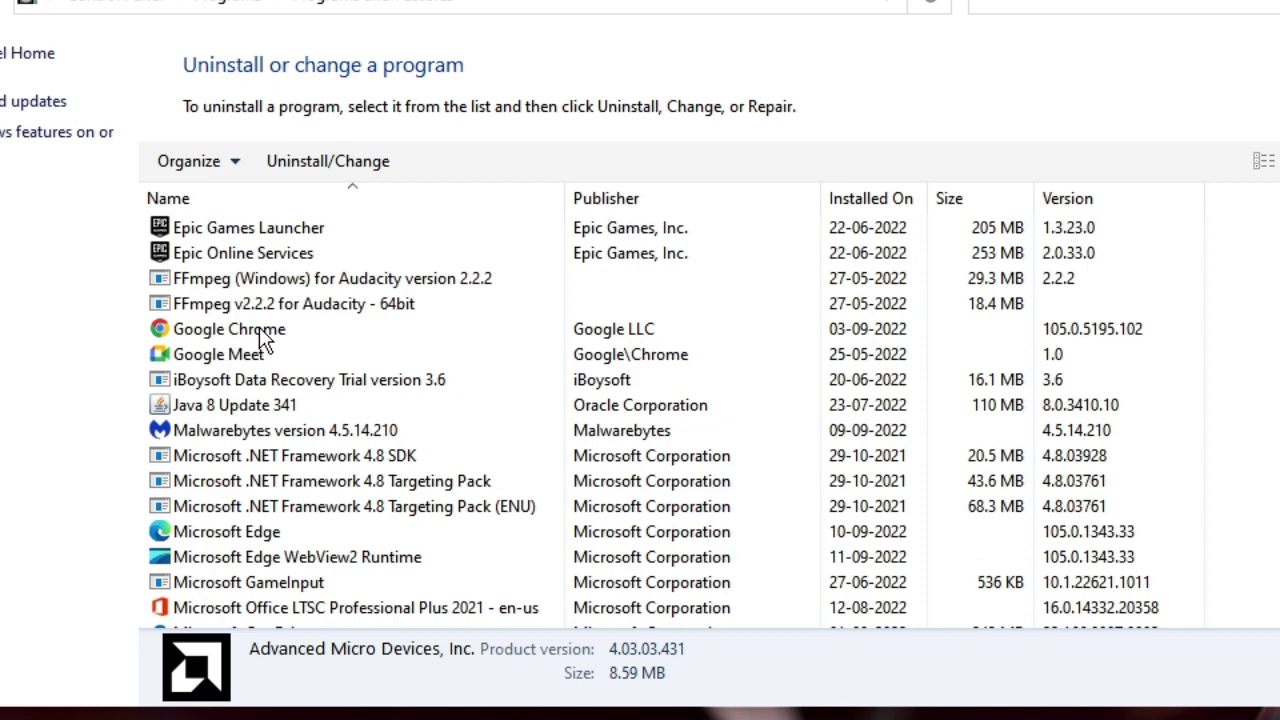
{"action": "left_click", "coordinate": [253, 336]}
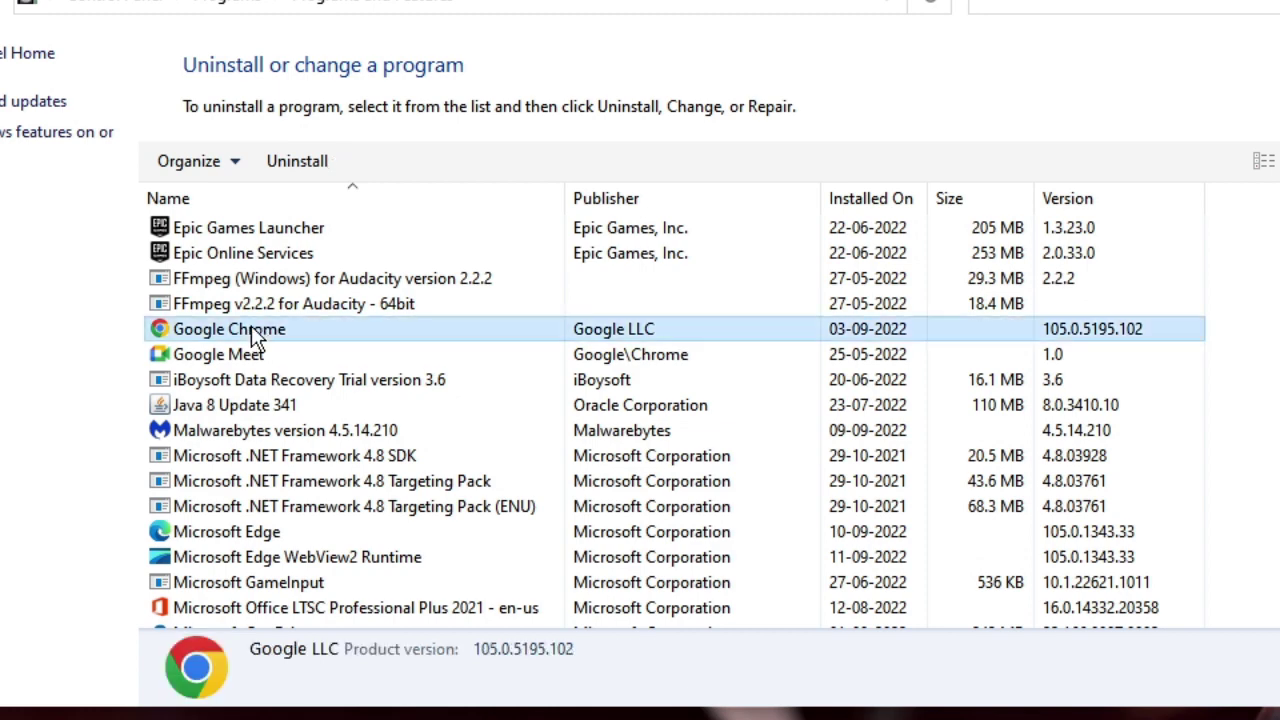
{"action": "left_click", "coordinate": [307, 388]}
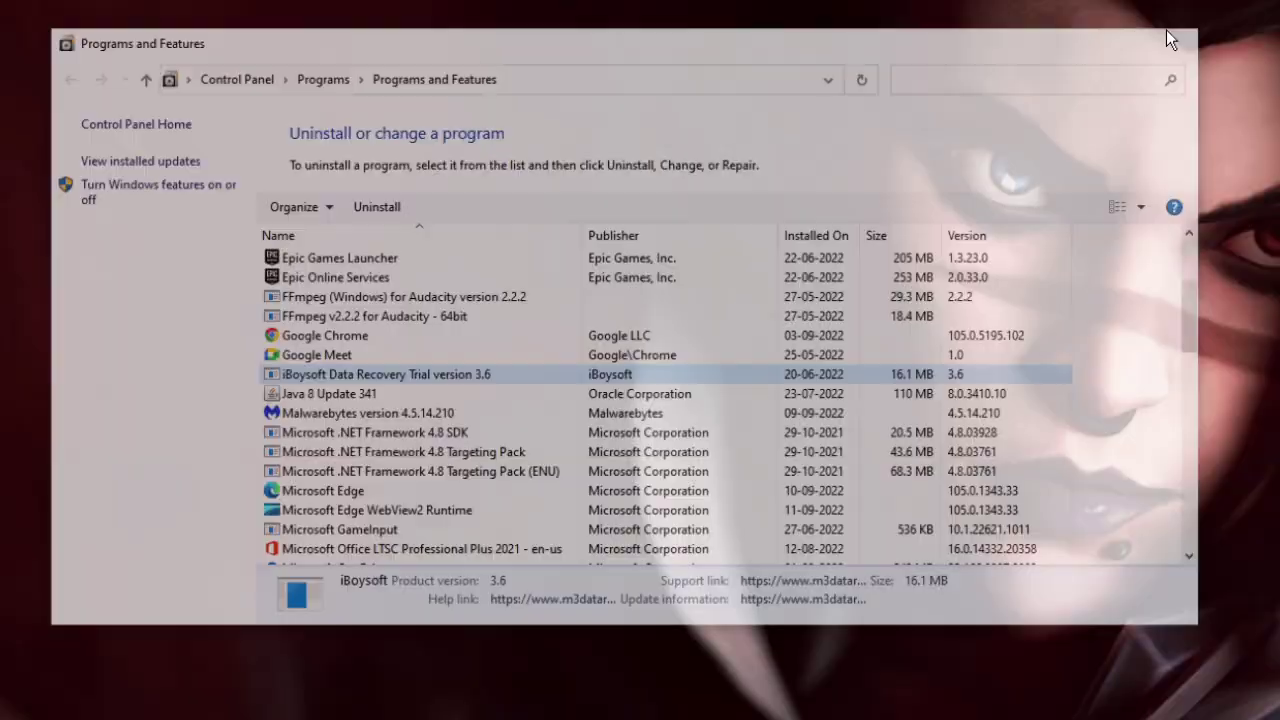
{"action": "left_click", "coordinate": [1166, 30]}
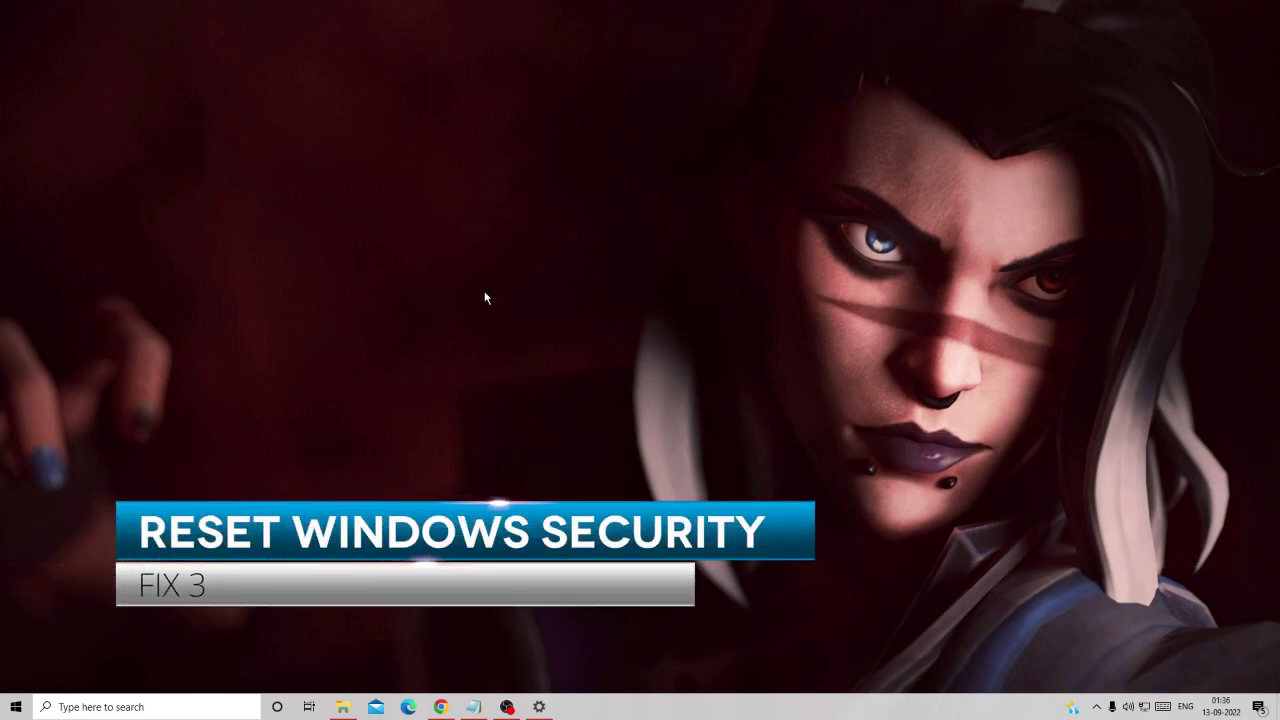
Search 'SECURITY' and bring up the Windows Security app's extra options
{"action": "left_click", "coordinate": [151, 707]}
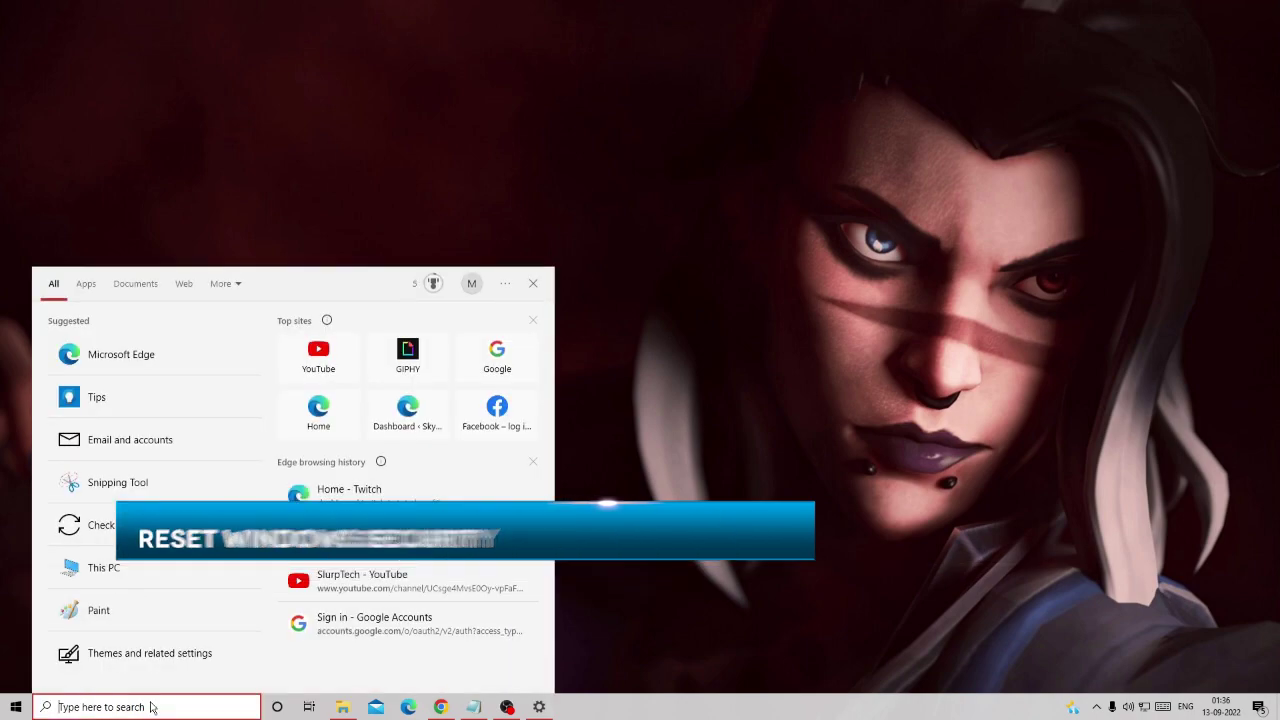
{"action": "type", "text": "SECURITY"}
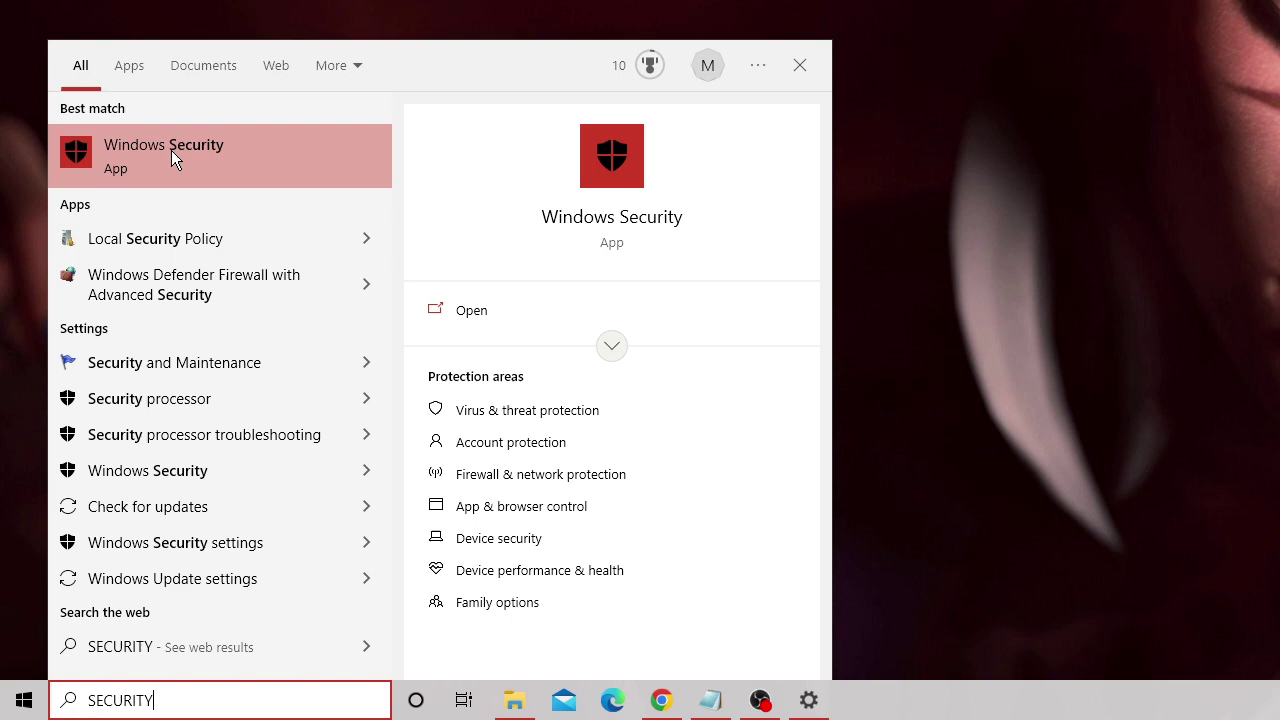
{"action": "right_click", "coordinate": [240, 147]}
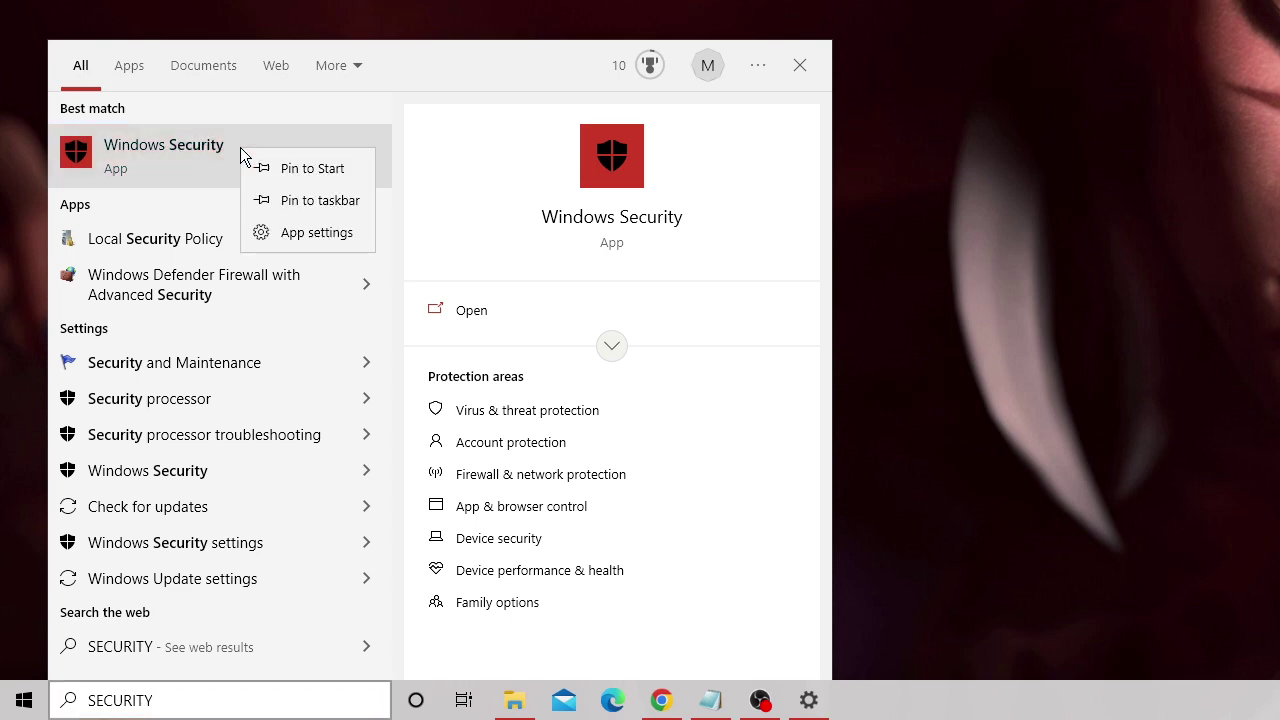
Reset the Windows Security app from its app settings page, then close Settings
{"action": "left_click", "coordinate": [328, 230]}
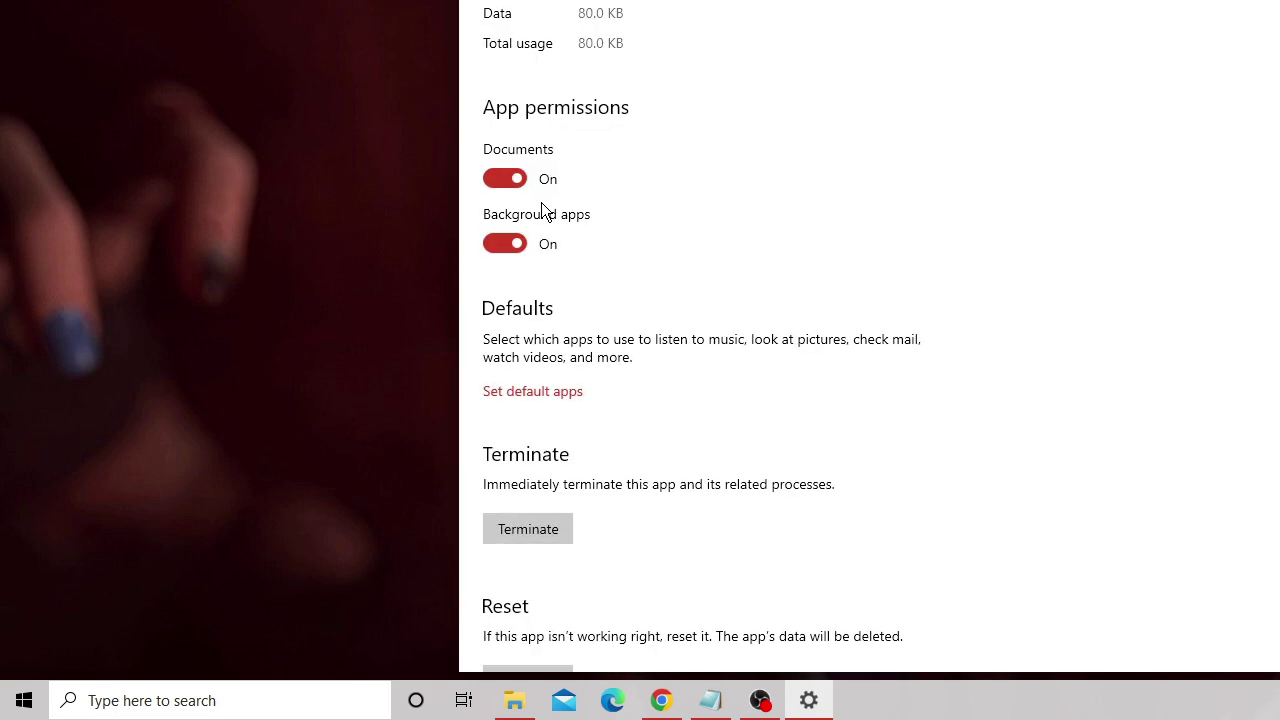
{"action": "scroll", "coordinate": [644, 210], "scroll_direction": "down", "scroll_amount": 2}
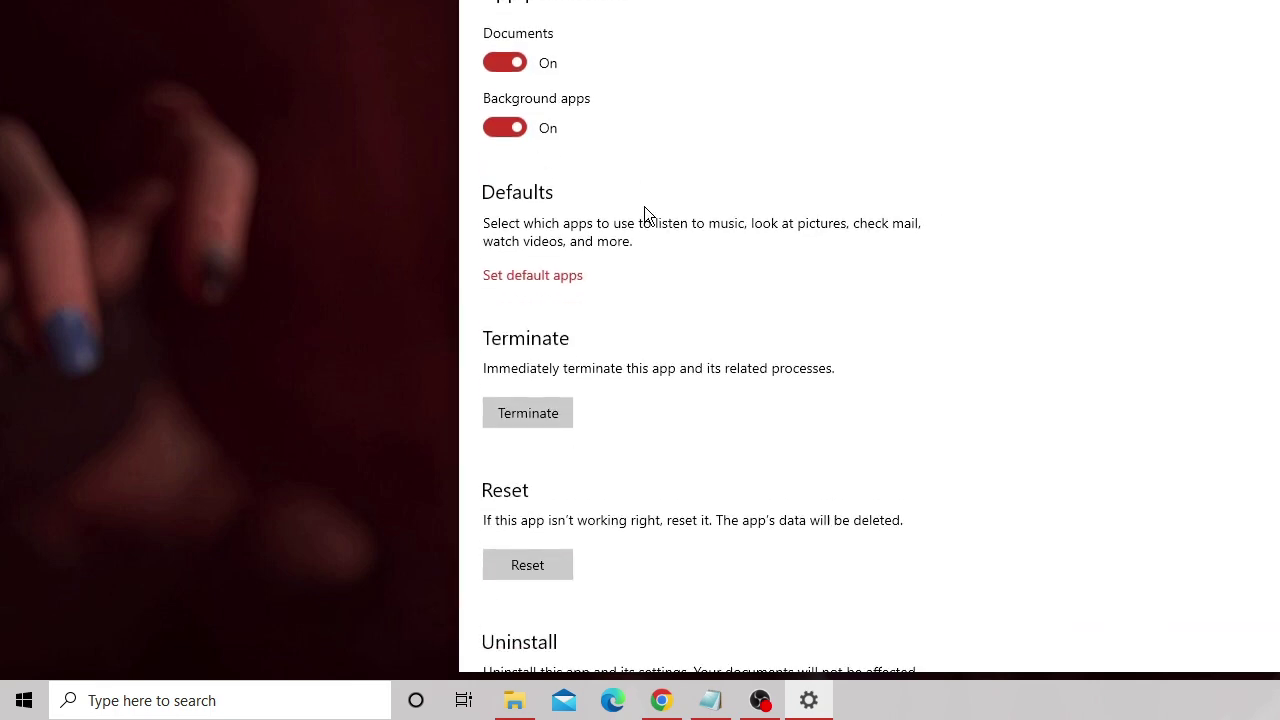
{"action": "scroll", "coordinate": [644, 212], "scroll_direction": "down", "scroll_amount": 3}
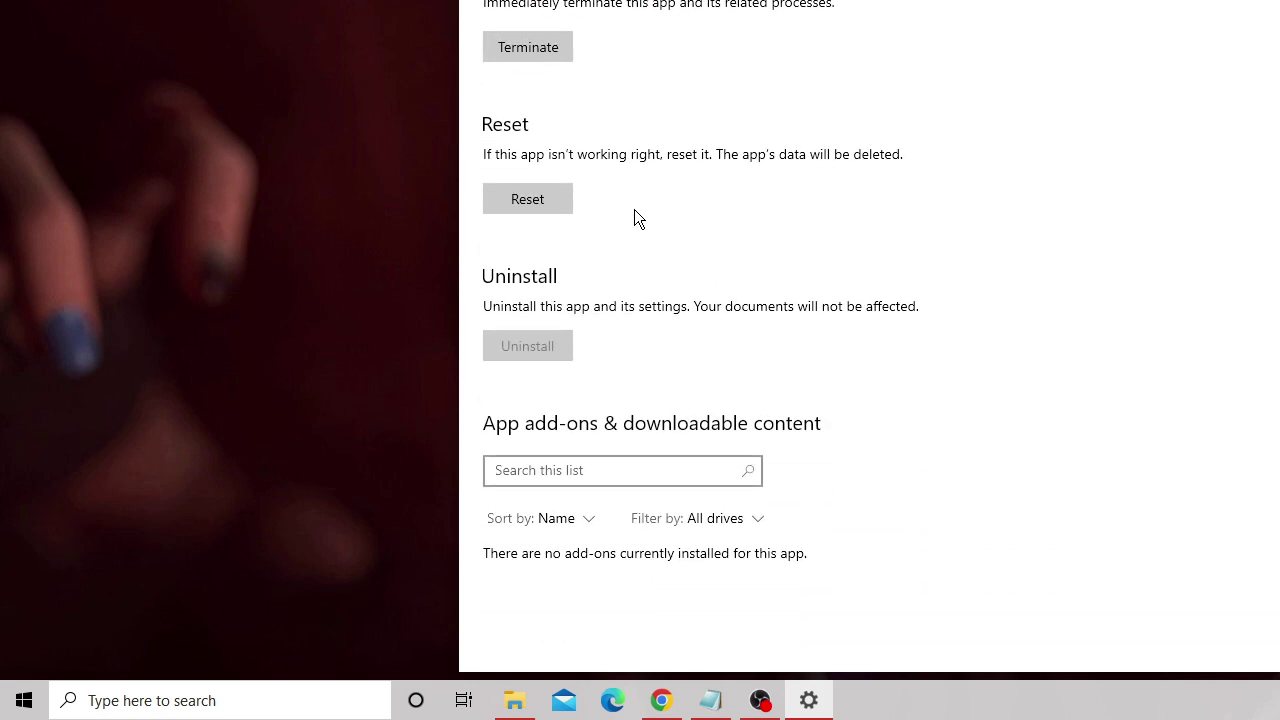
{"action": "left_click", "coordinate": [552, 204]}
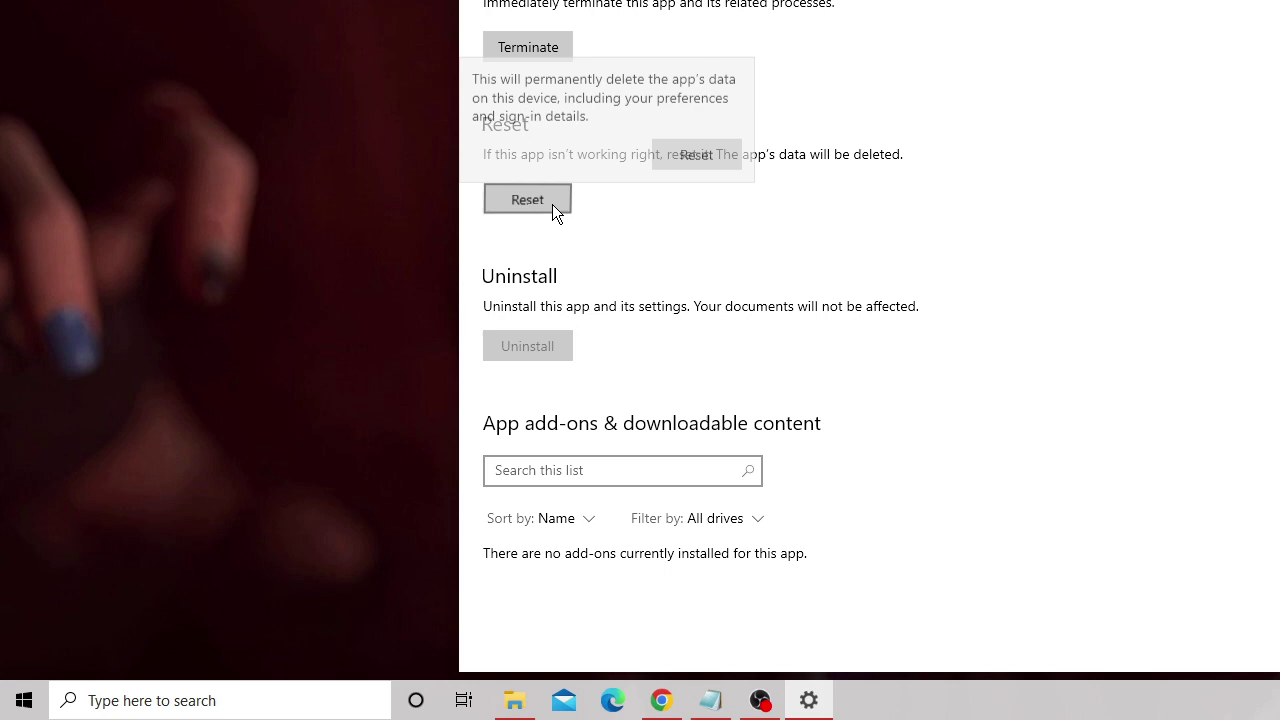
{"action": "left_click", "coordinate": [714, 152]}
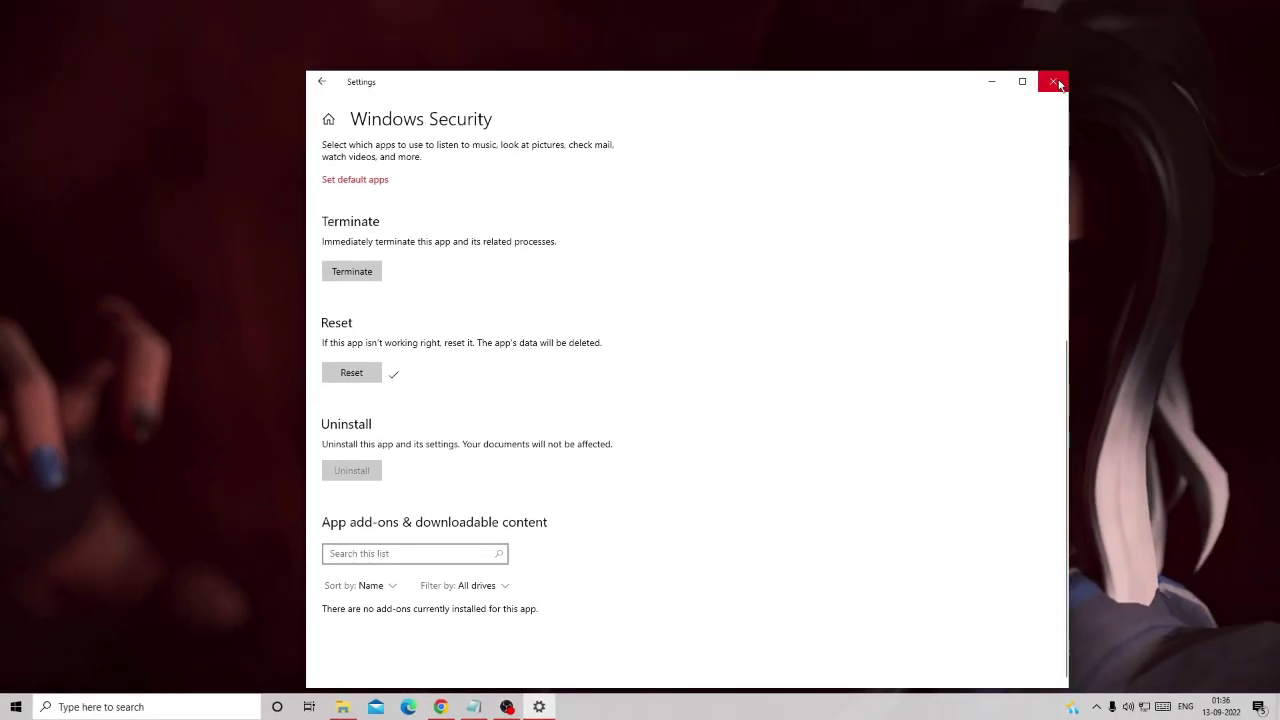
{"action": "left_click", "coordinate": [1057, 84]}
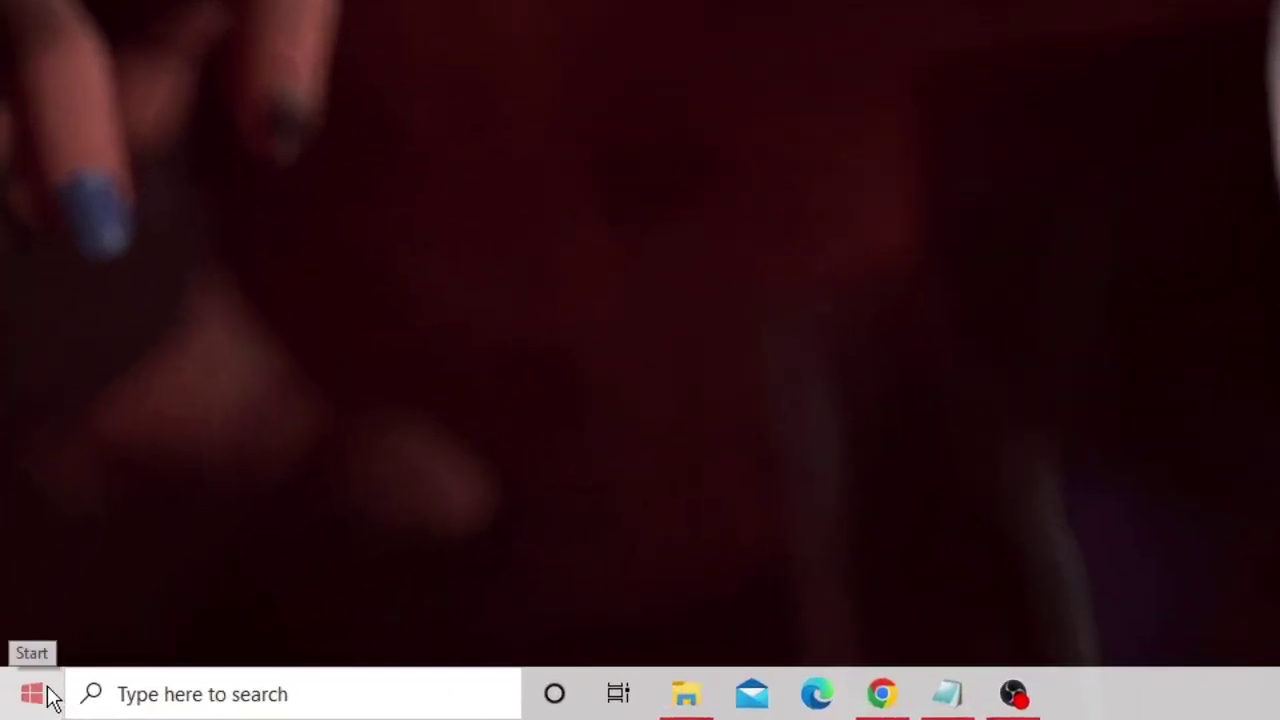
Launch Windows PowerShell (Admin) from the Win+X menu
{"action": "right_click", "coordinate": [46, 694]}
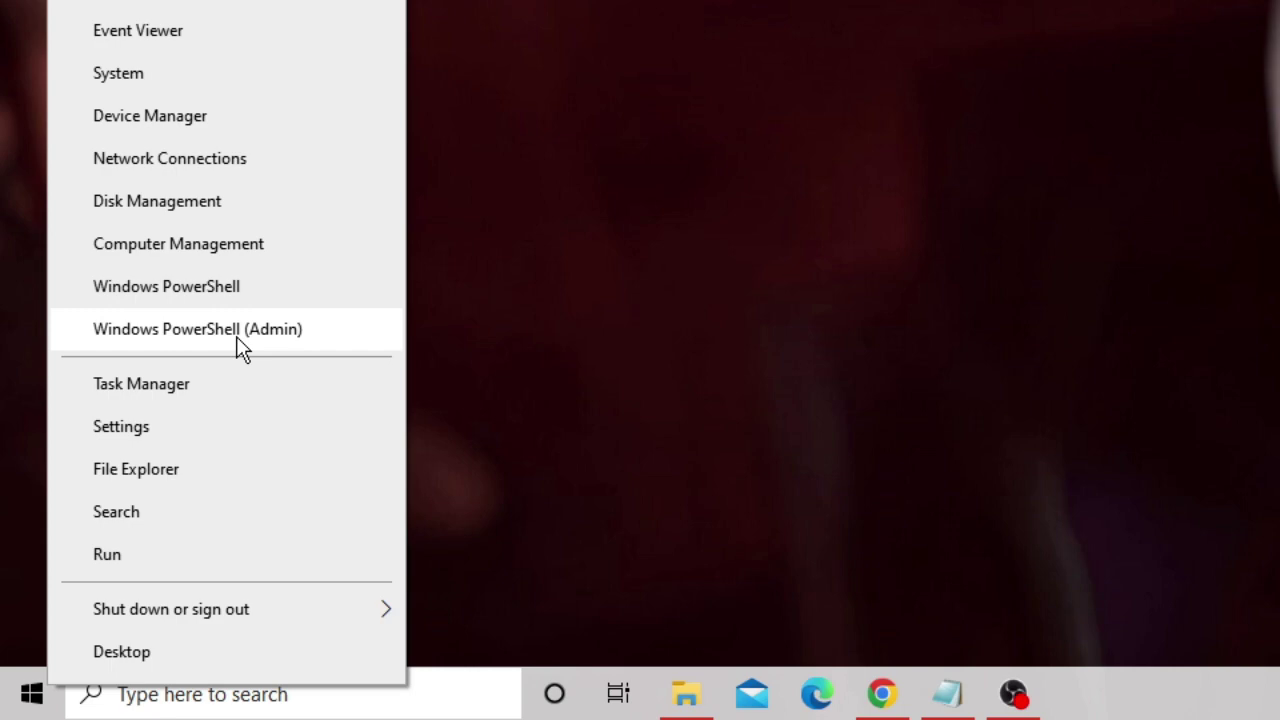
{"action": "left_click", "coordinate": [262, 338]}
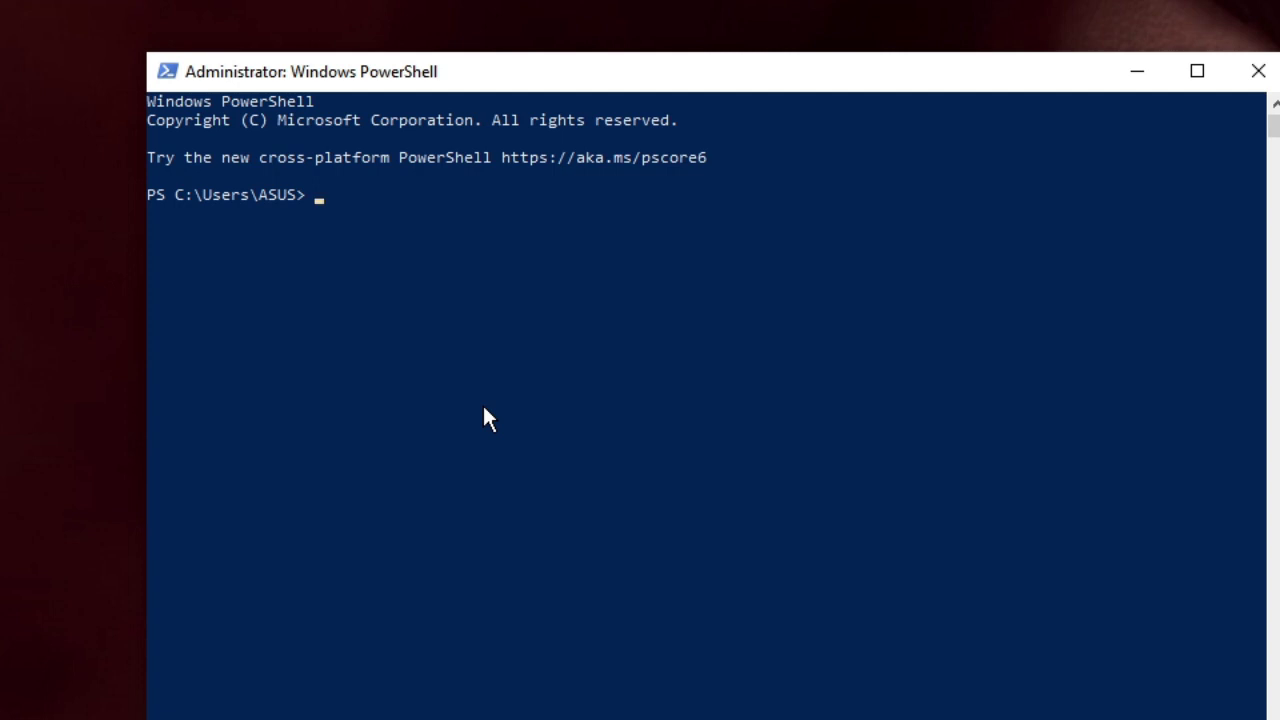
Run Set-ExecutionPolicy Unrestricted and answer A for Yes to All
{"action": "left_click", "coordinate": [634, 190]}
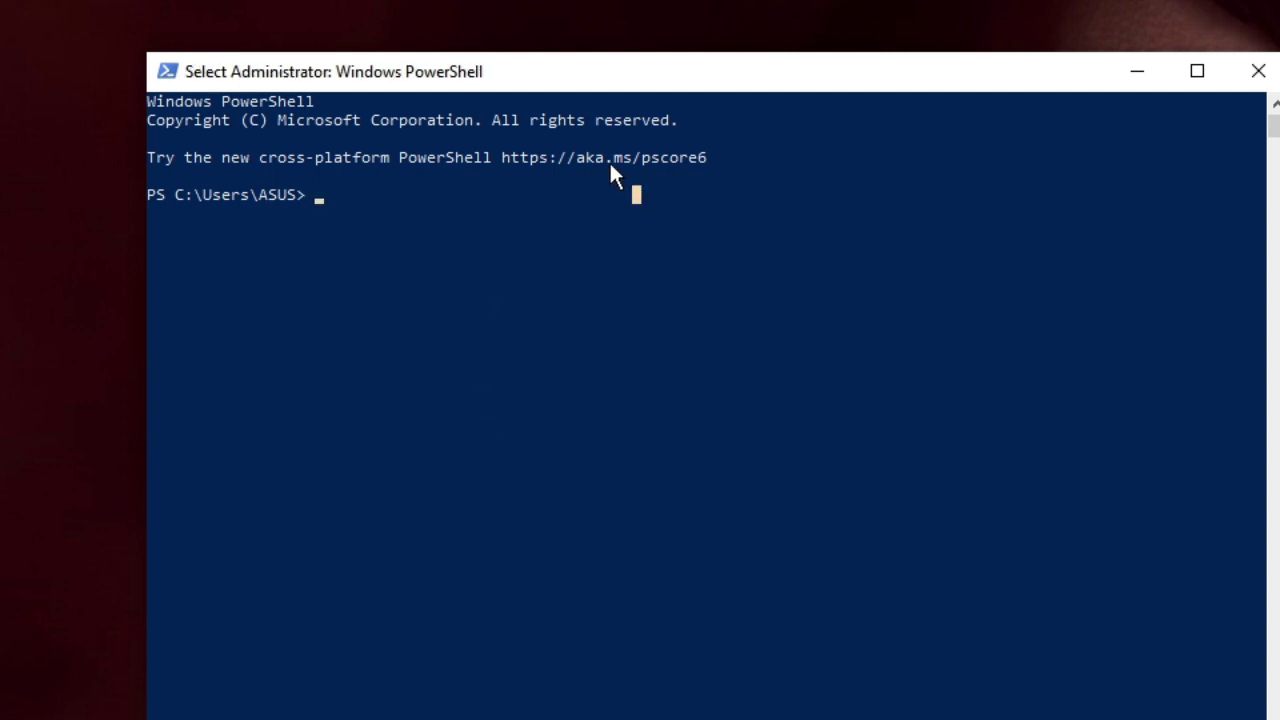
{"action": "right_click", "coordinate": [610, 175]}
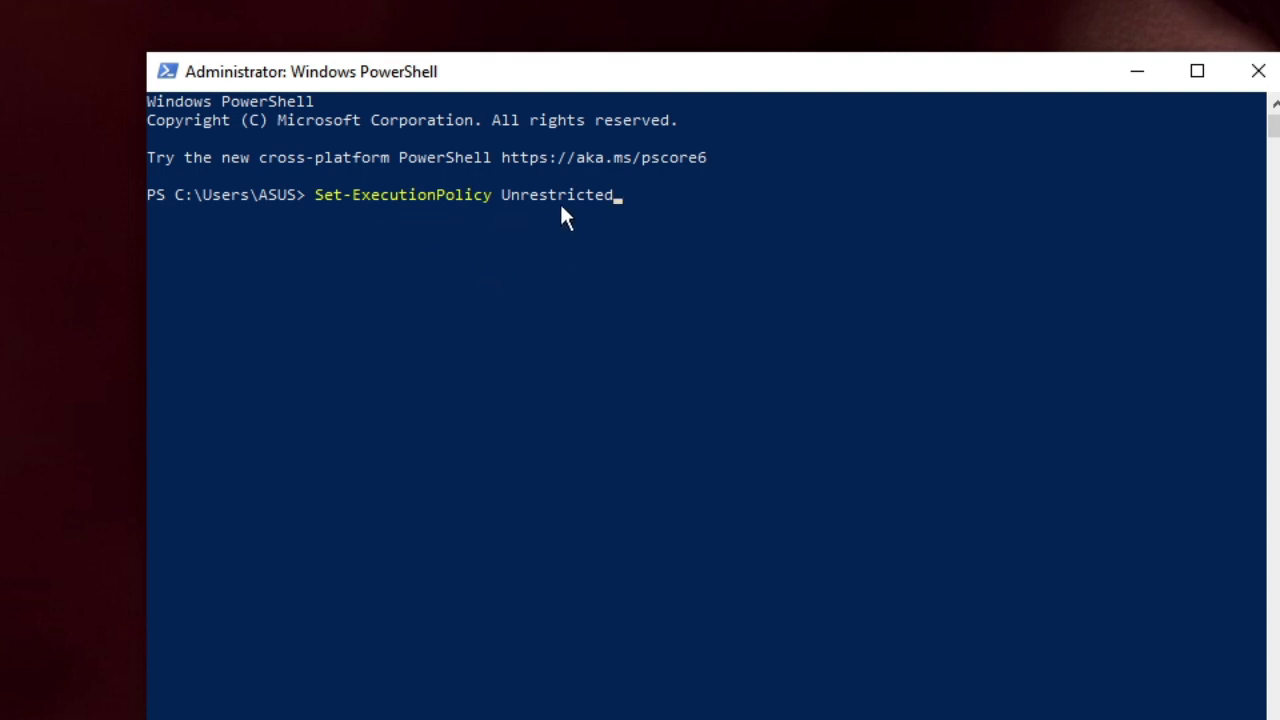
{"action": "key", "text": "Return"}
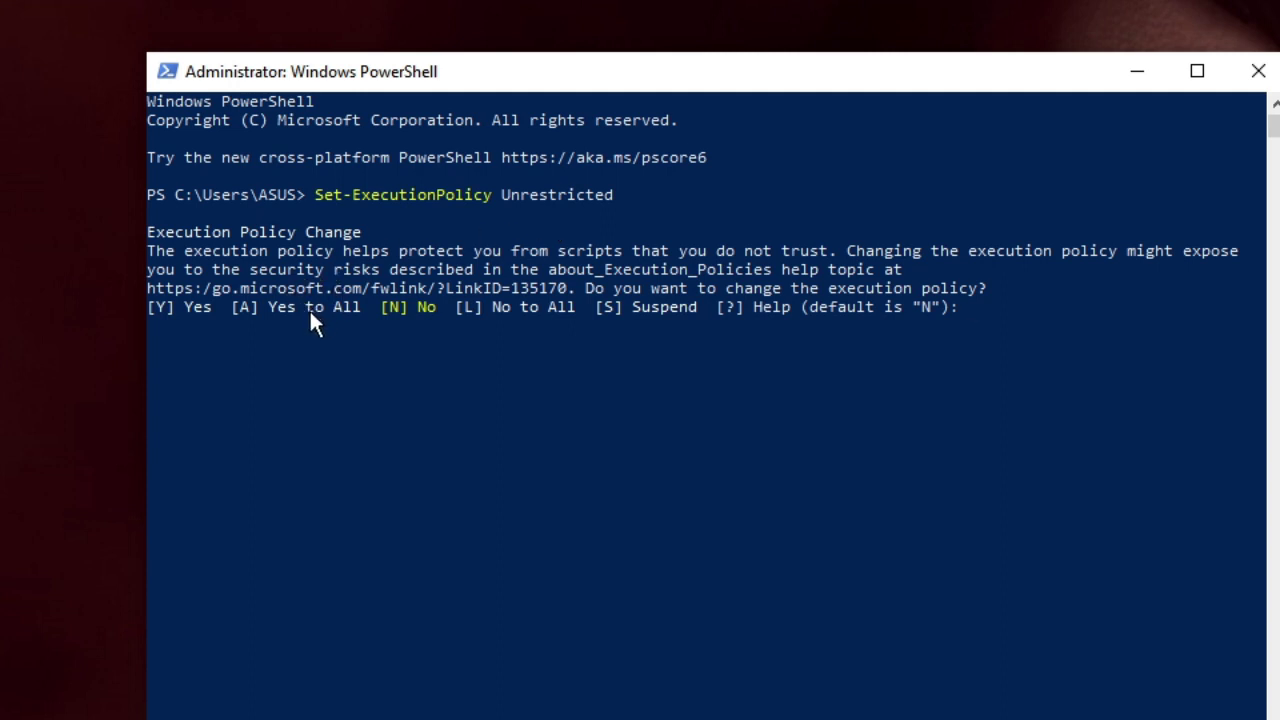
{"action": "type", "text": "a"}
{"action": "key", "text": "Return"}
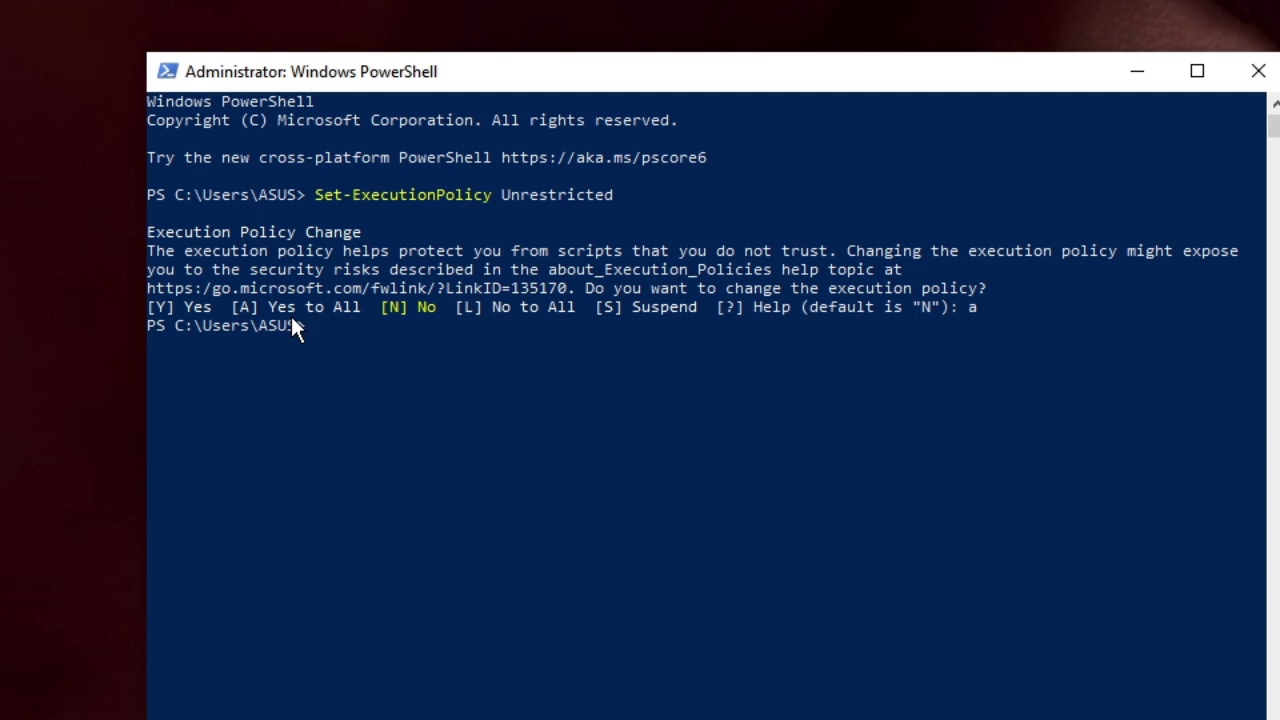
Run Get-AppXPackage -AllUsers | Foreach Add-AppxPackage to re-register apps, then minimize PowerShell
{"action": "left_click", "coordinate": [645, 378]}
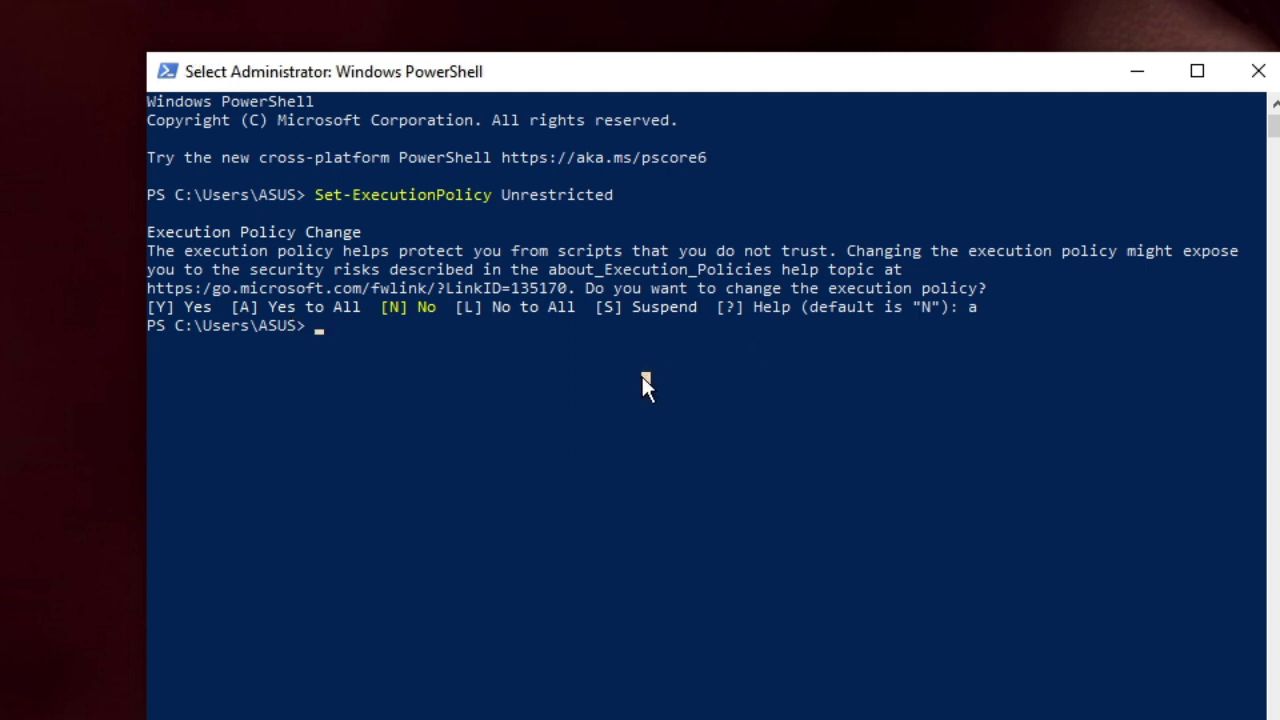
{"action": "right_click", "coordinate": [642, 376]}
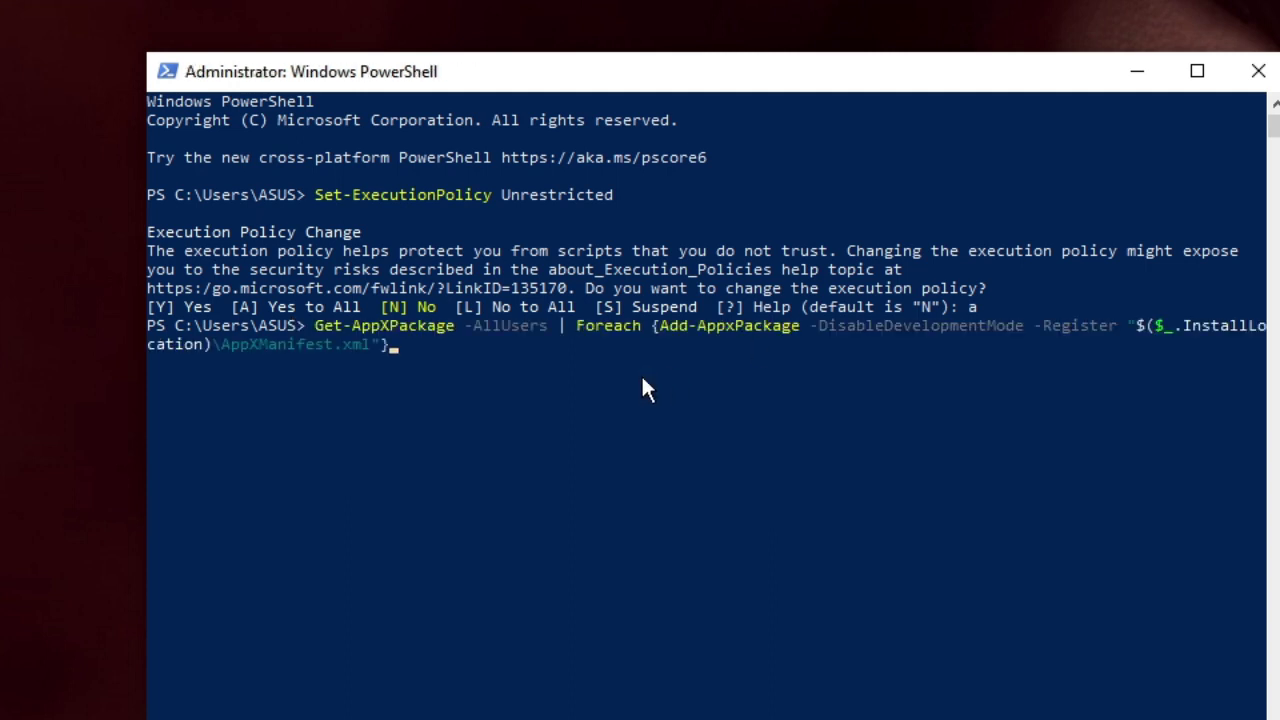
{"action": "key", "text": "Return"}
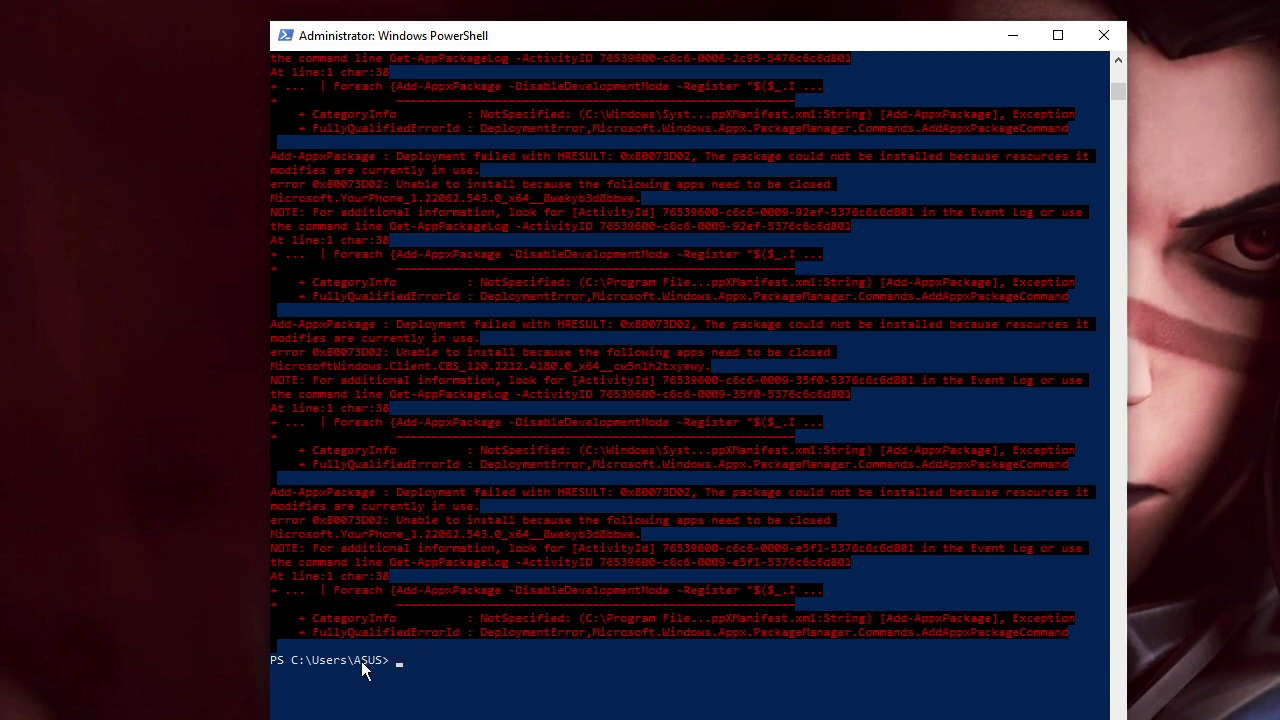
{"action": "left_click_drag", "start_coordinate": [385, 665], "coordinate": [277, 662]}
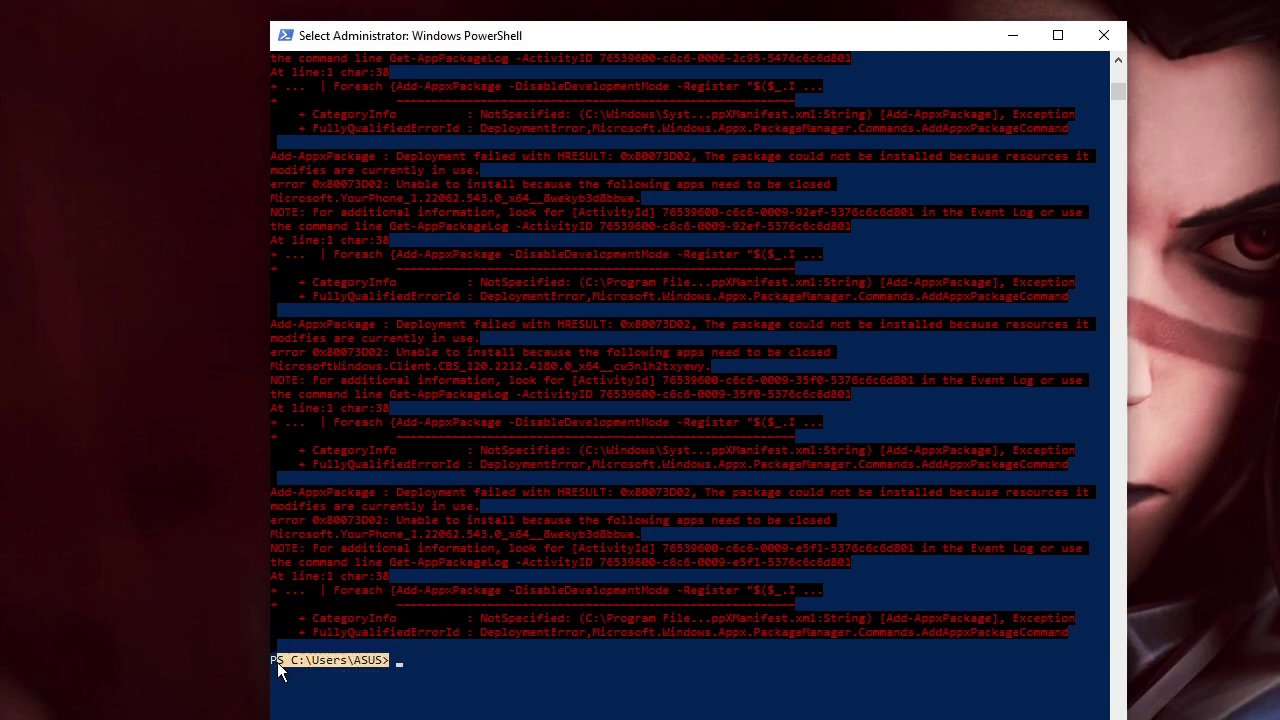
{"action": "left_click", "coordinate": [311, 664]}
{"action": "left_click_drag", "start_coordinate": [343, 664], "coordinate": [381, 665]}
{"action": "left_click", "coordinate": [378, 668]}
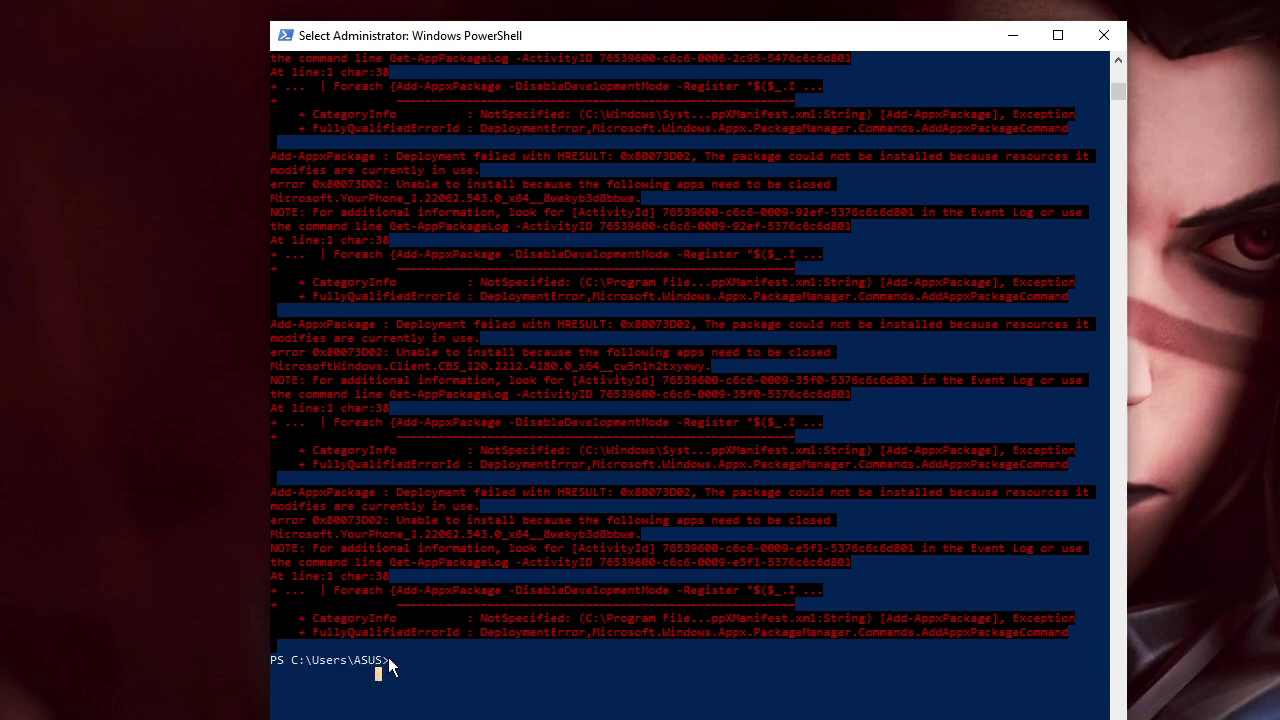
{"action": "left_click", "coordinate": [1011, 40]}
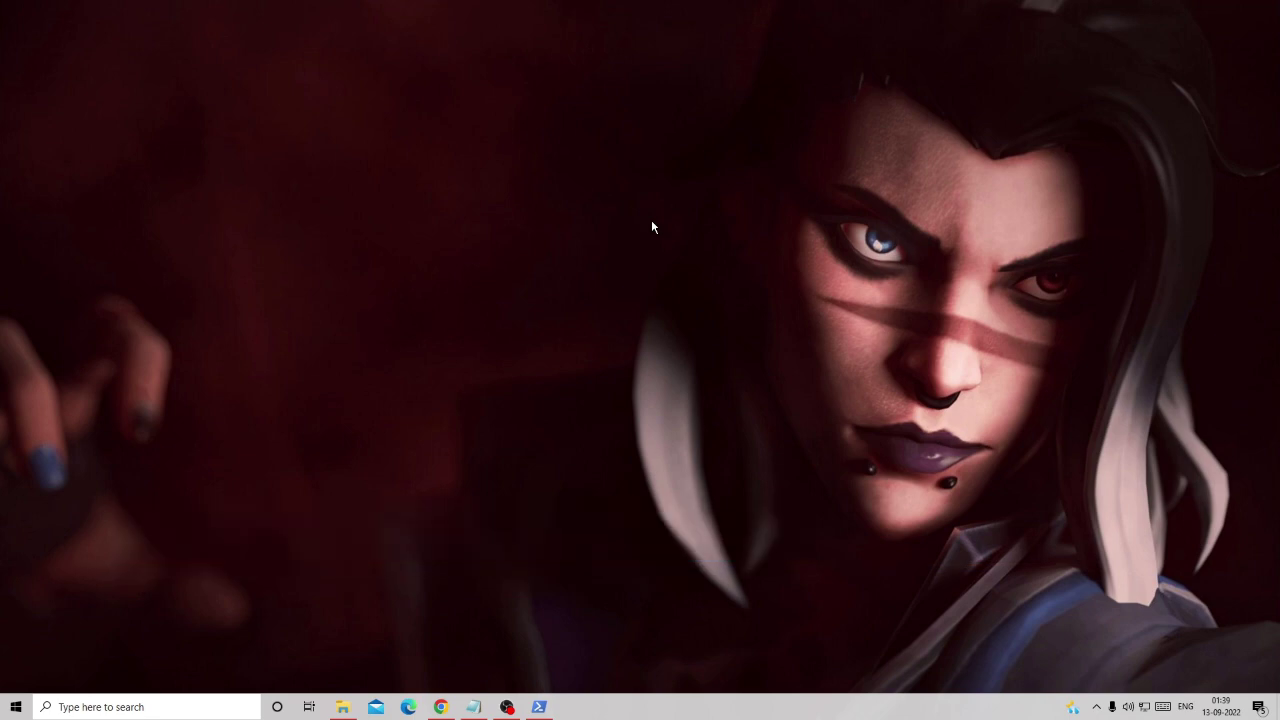
Run the Reset-AppxPackage command for Windows Security, then close PowerShell
{"action": "left_click", "coordinate": [539, 707]}
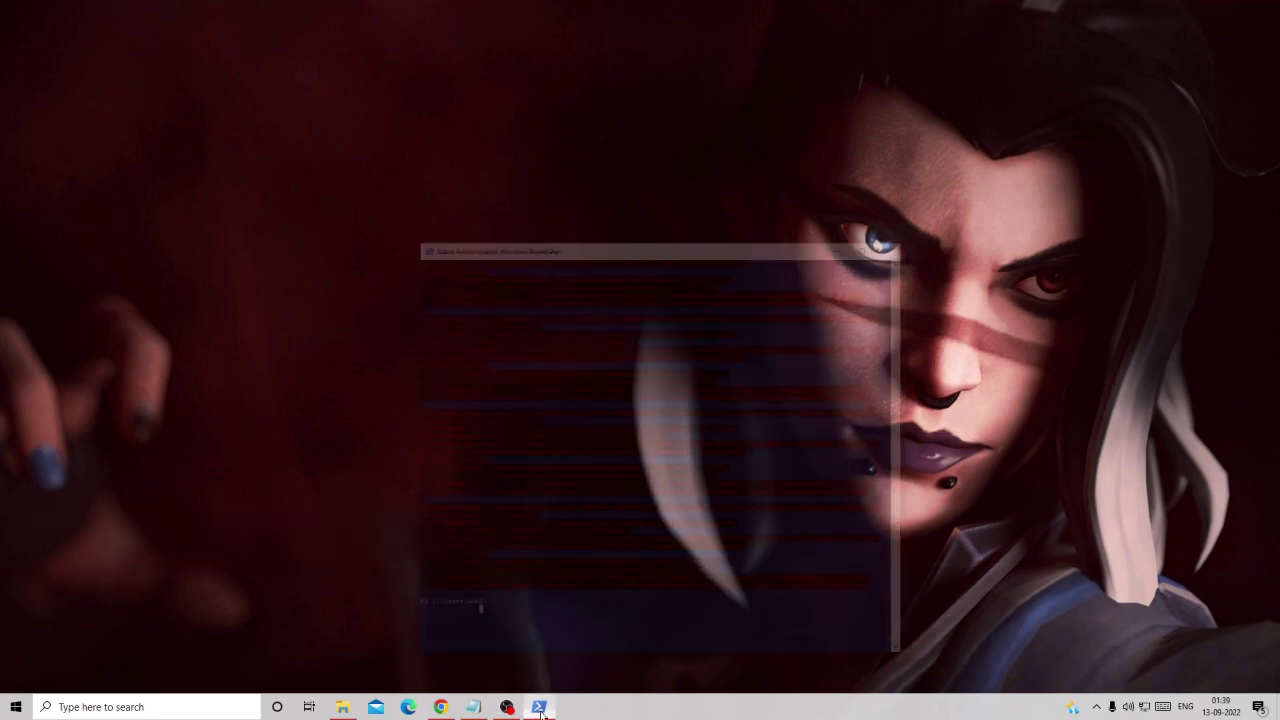
{"action": "right_click", "coordinate": [559, 568]}
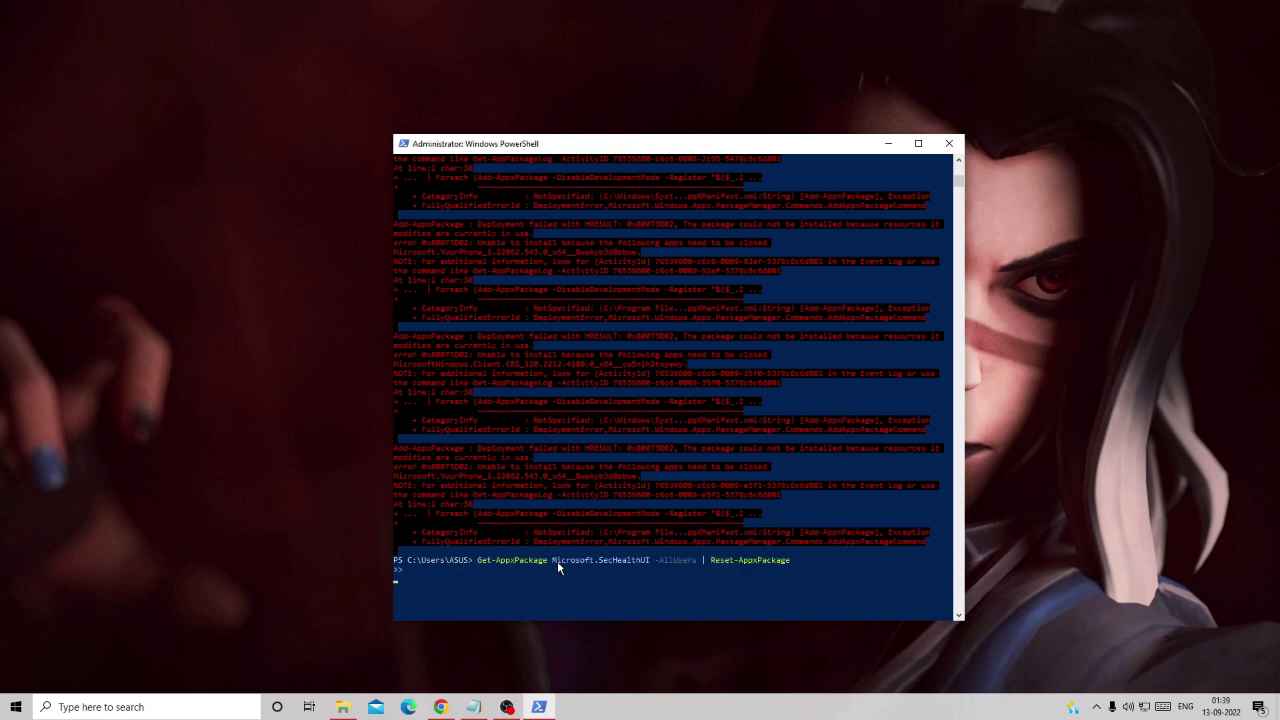
{"action": "key", "text": "Return"}
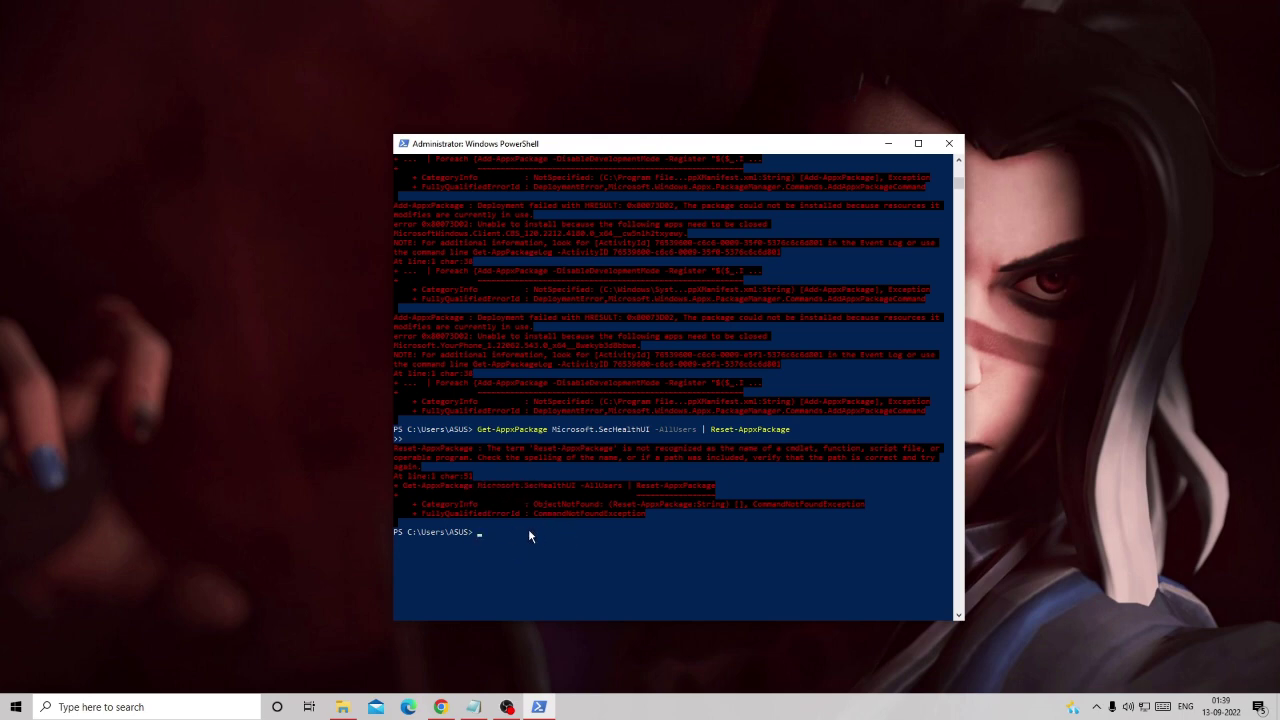
{"action": "left_click", "coordinate": [950, 142]}
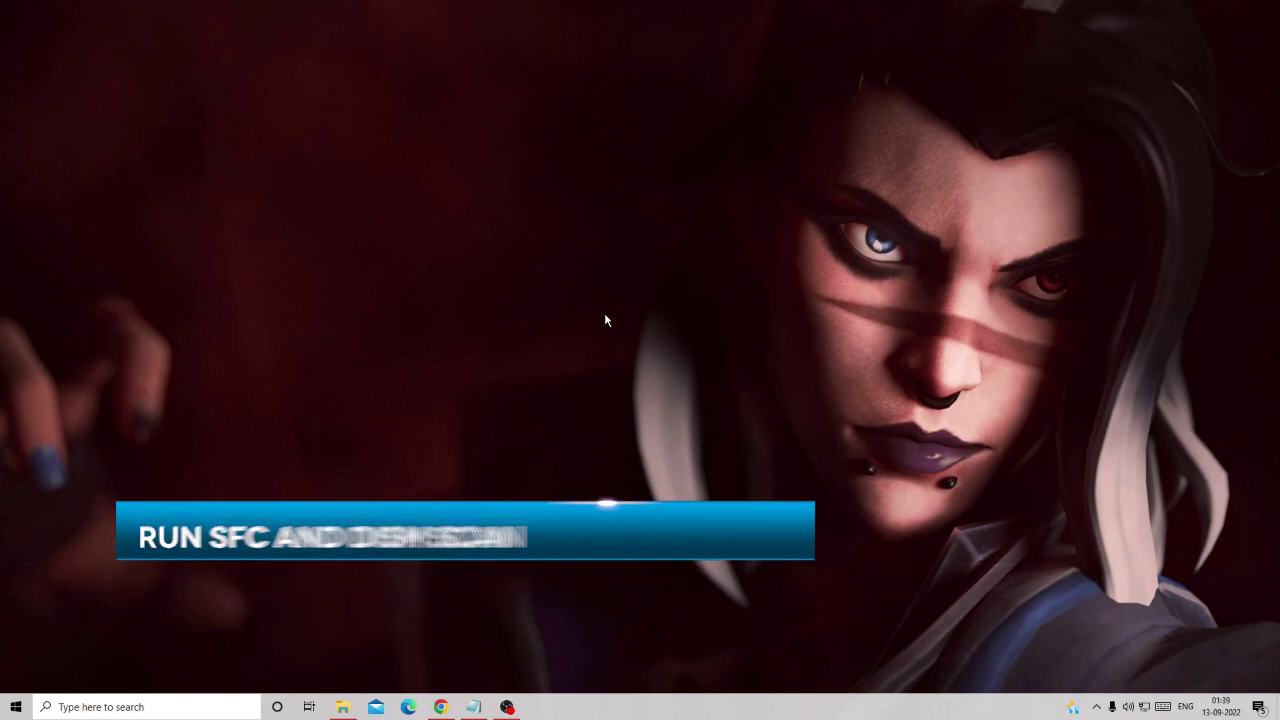
Search Windows for 'CMD' to find Command Prompt
{"action": "left_click", "coordinate": [210, 706]}
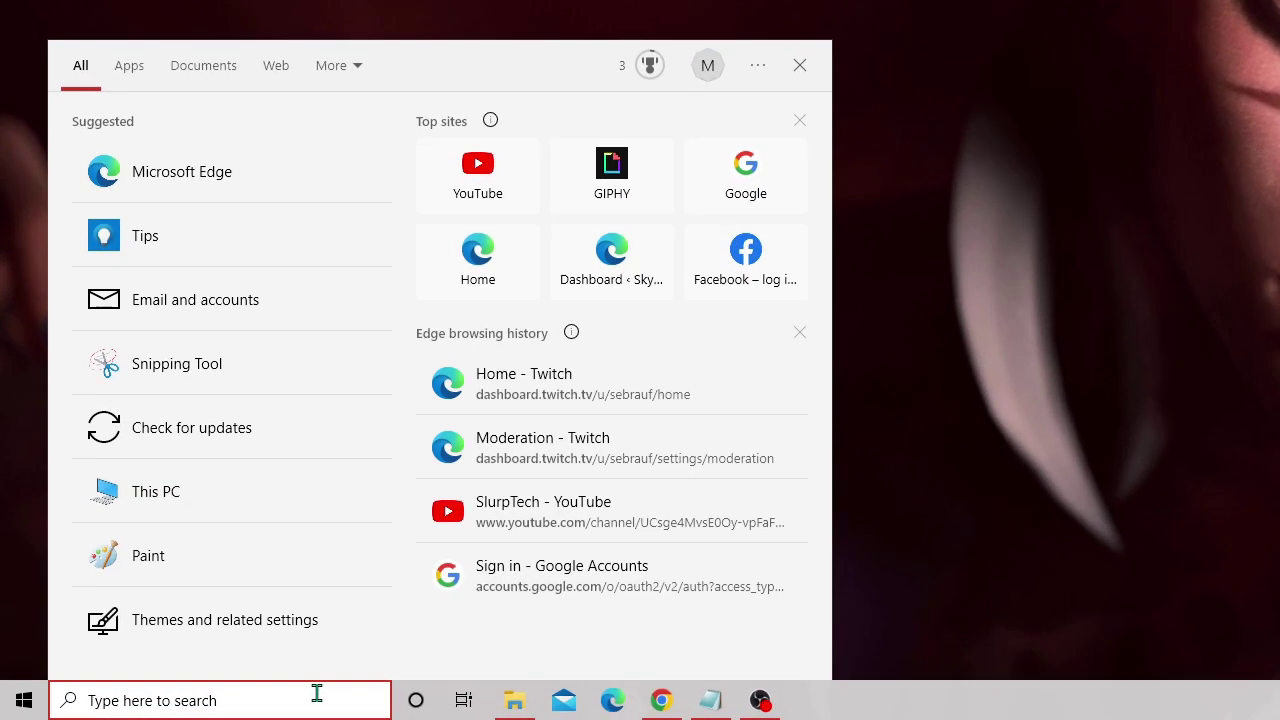
{"action": "type", "text": "CMD"}
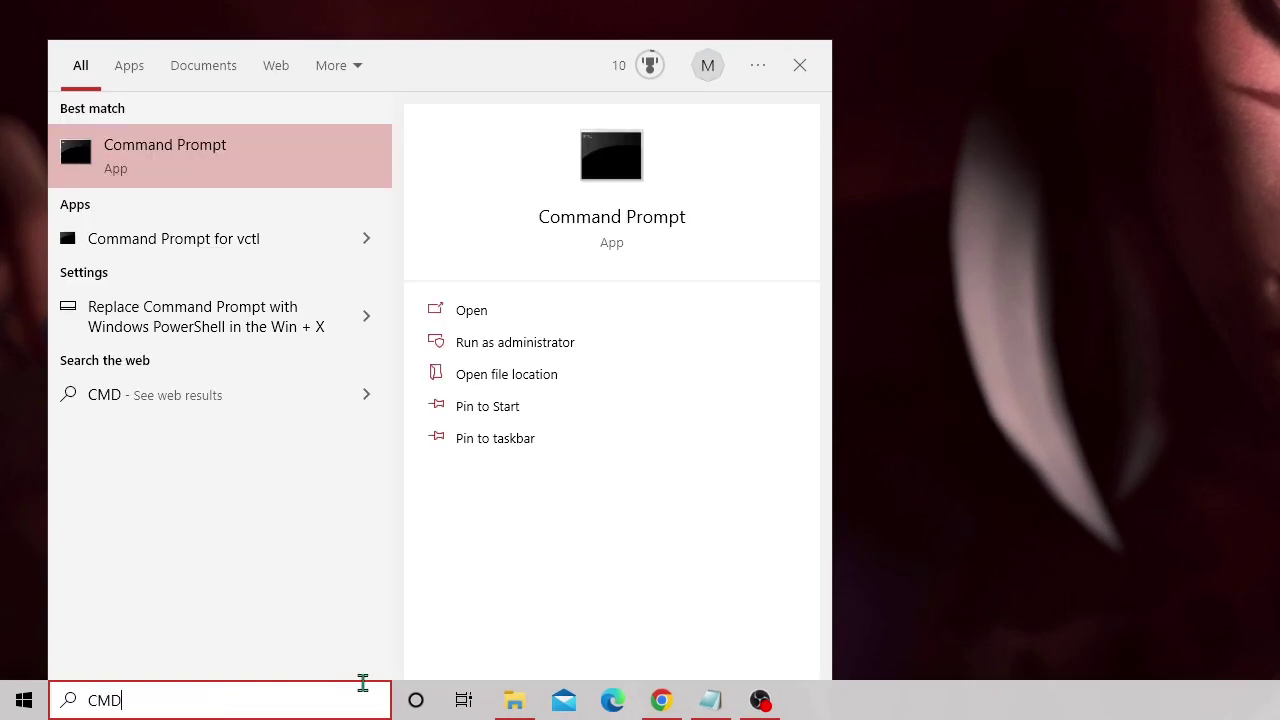
Run SFC /SCANNOW in an administrator Command Prompt
{"action": "left_click", "coordinate": [555, 346]}
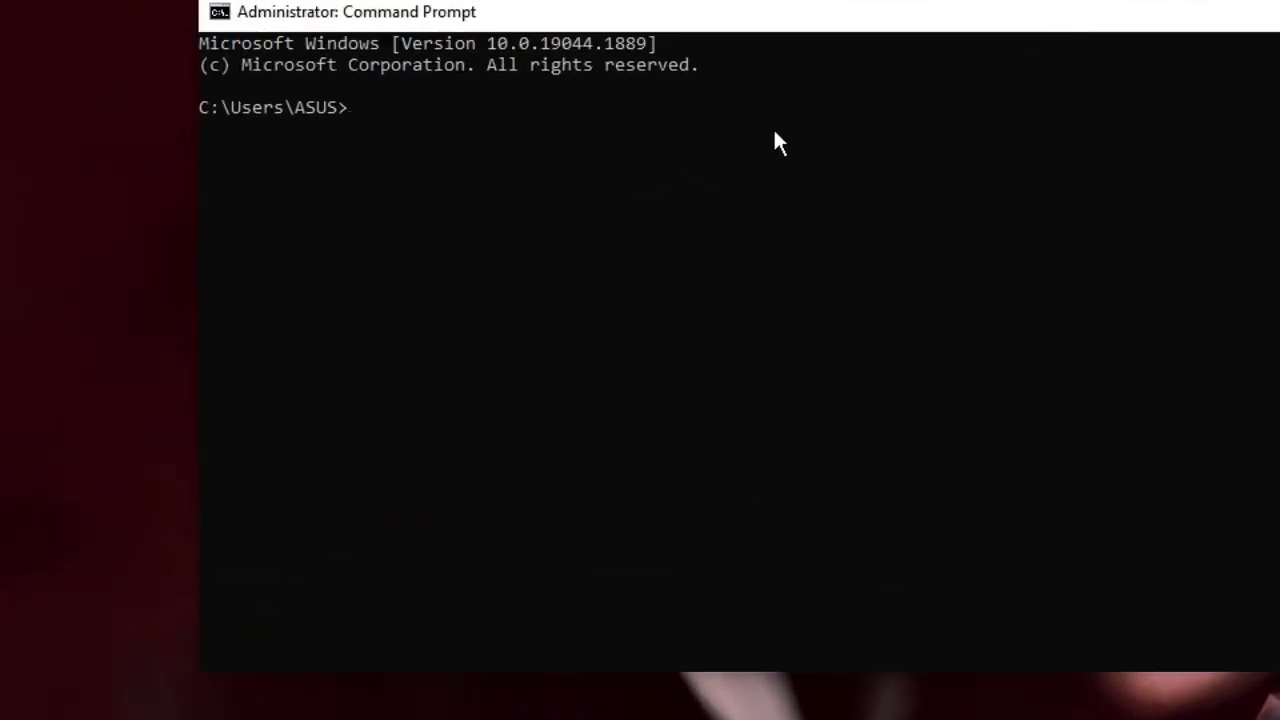
{"action": "type", "text": "S"}
{"action": "type", "text": "FC"}
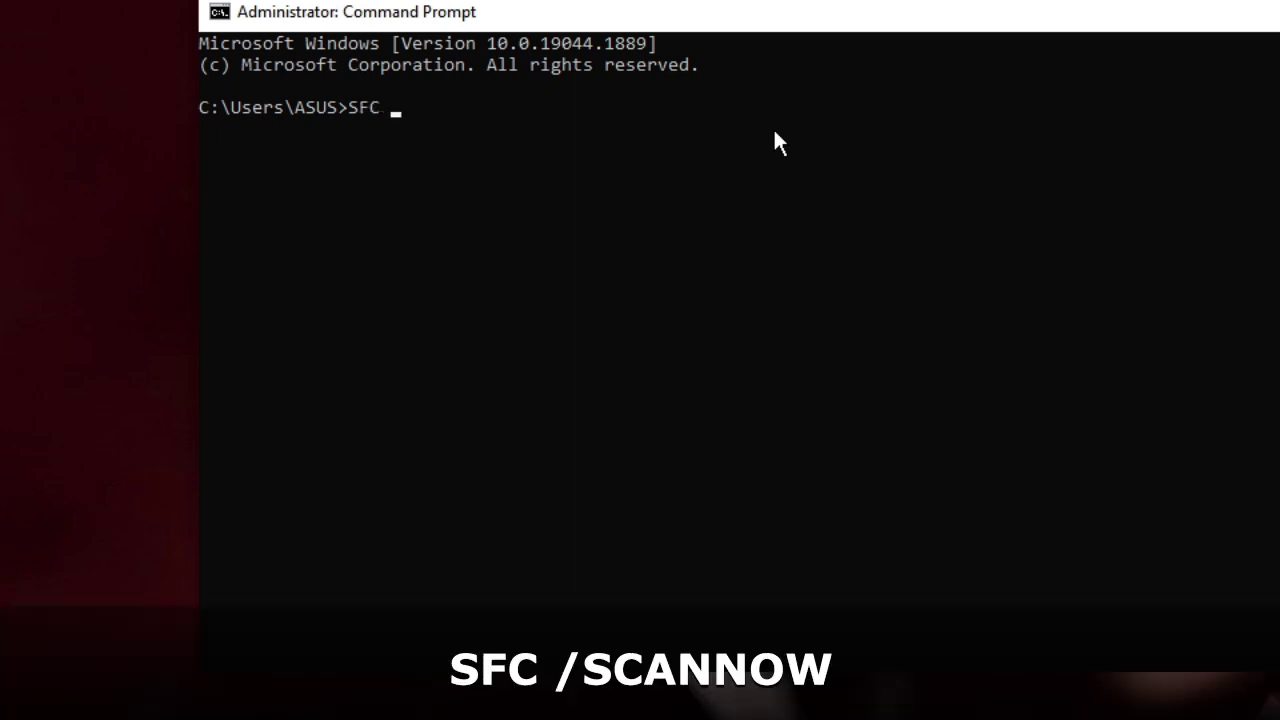
{"action": "type", "text": " /SCA"}
{"action": "type", "text": "NNOW"}
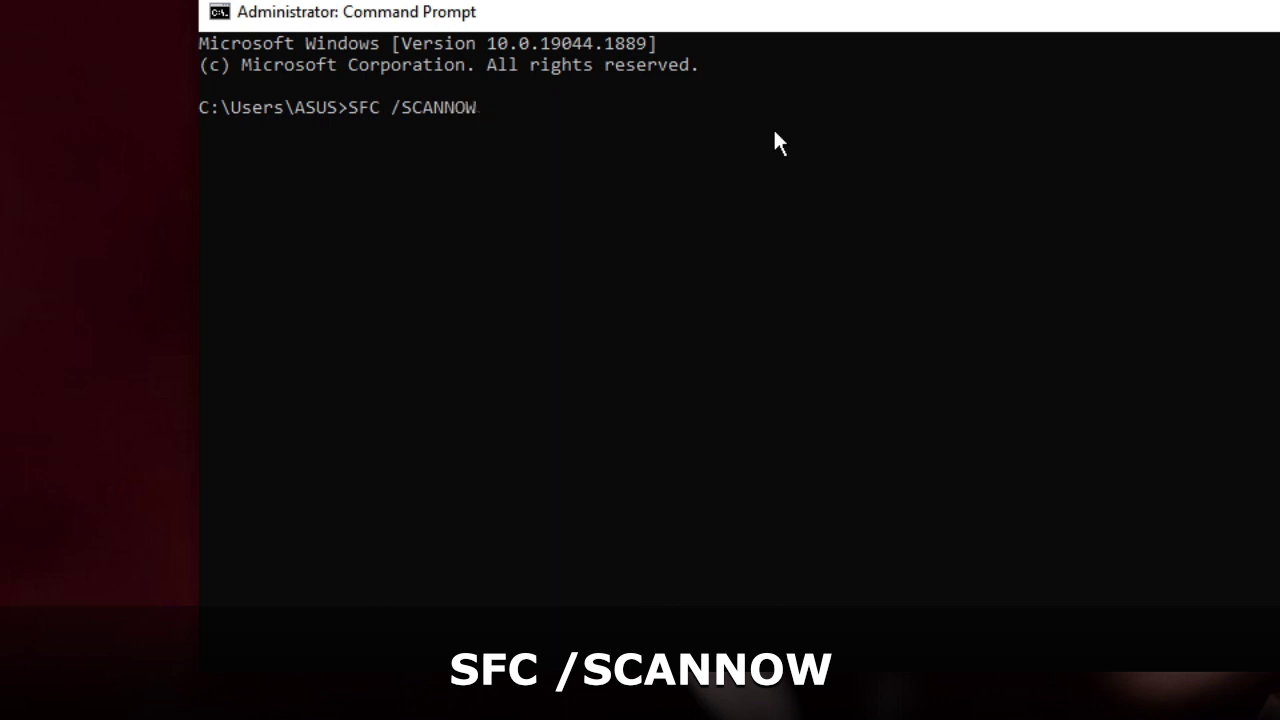
{"action": "key", "text": "Return"}
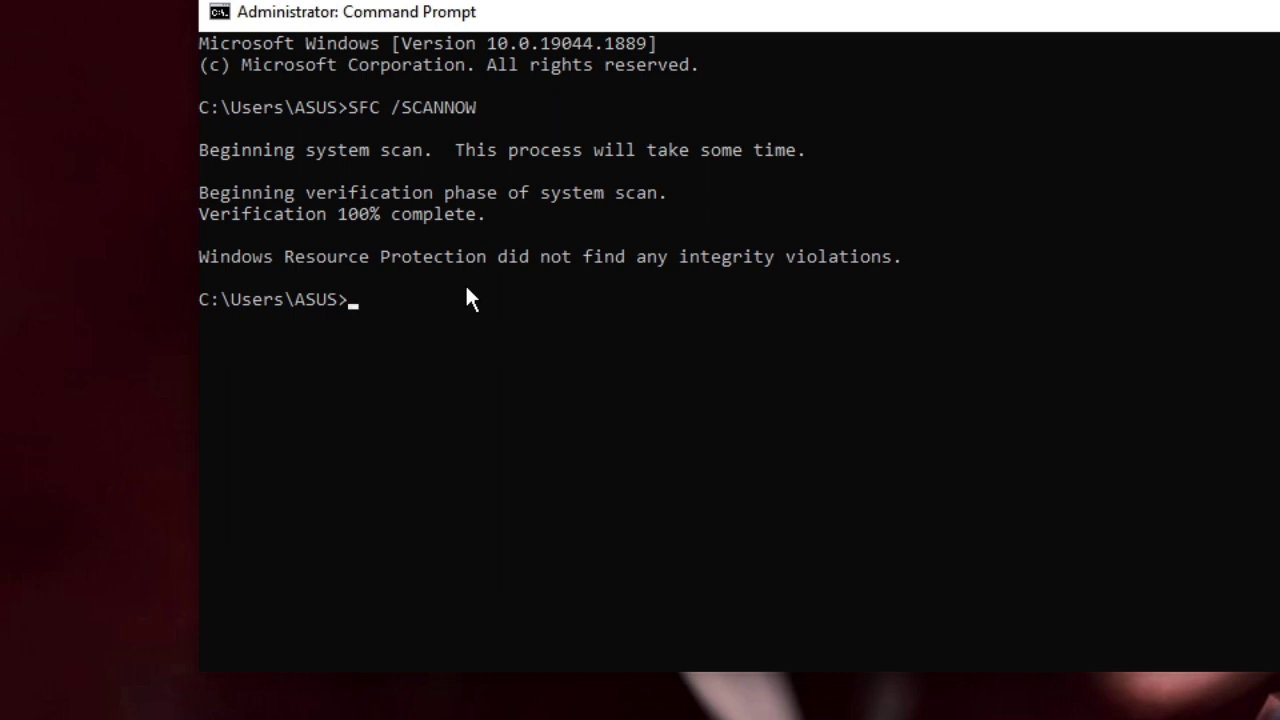
Run DISM /online /cleanup-image /restorehealth in Command Prompt to repair the Windows image
{"action": "type", "text": "DISM /online /cleanup-image /restorehealth"}
{"action": "key", "text": "Return"}
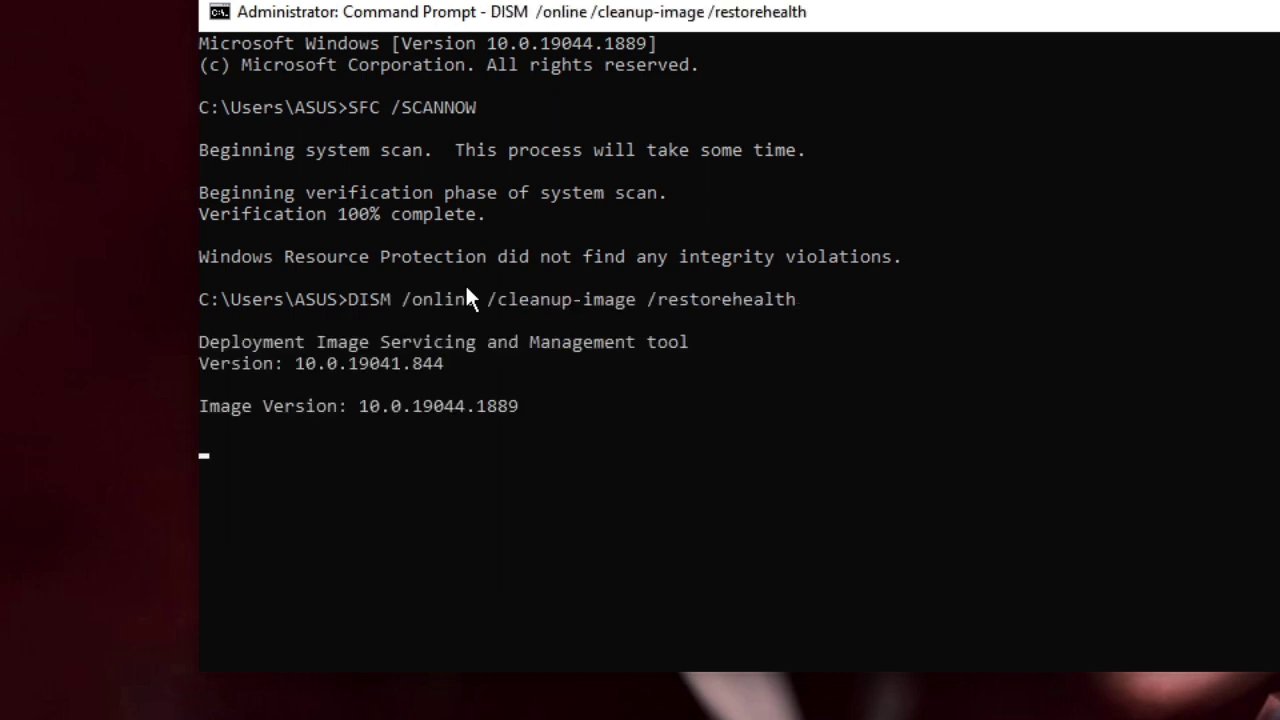